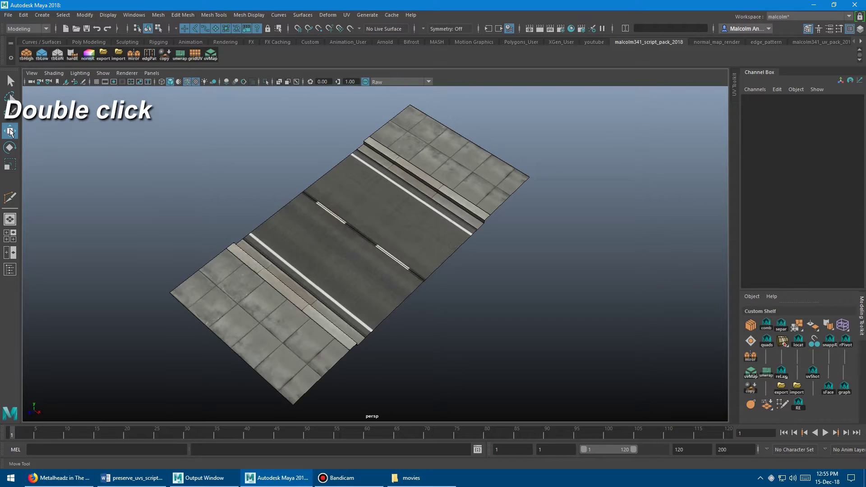
Examine the Move tool's settings and its viewport options to locate the Preserve UVs setting
{"action": "double_click", "coordinate": [10, 132]}
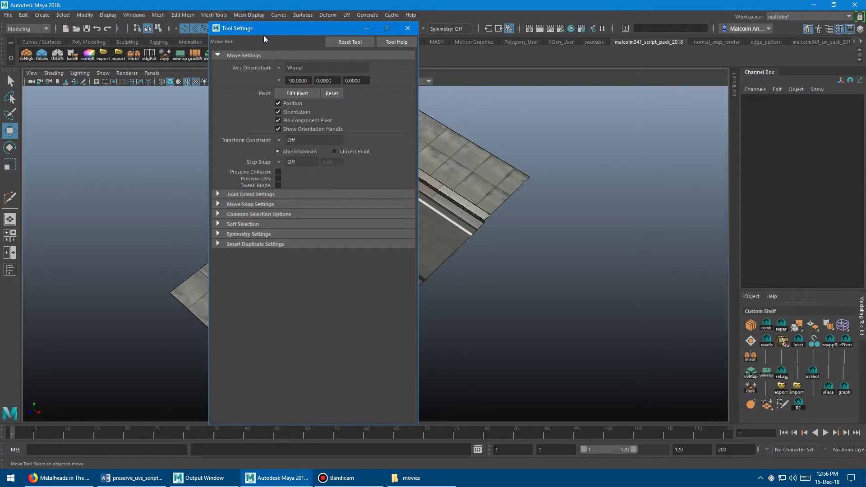
{"action": "mouse_move", "coordinate": [270, 26]}
{"action": "left_mouse_down"}
{"action": "mouse_move", "coordinate": [302, 26]}
{"action": "mouse_move", "coordinate": [258, 50]}
{"action": "mouse_move", "coordinate": [264, 42]}
{"action": "left_mouse_up"}
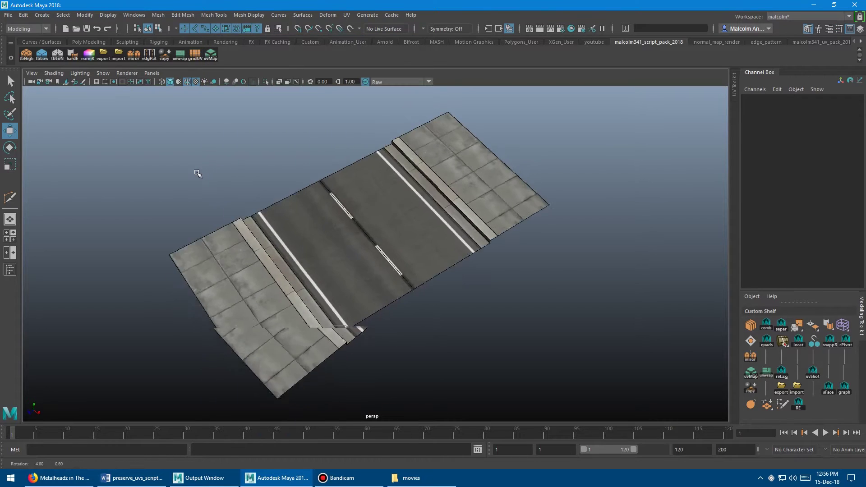
{"action": "left_click_drag", "start_coordinate": [197, 175], "coordinate": [226, 170], "text": "alt"}
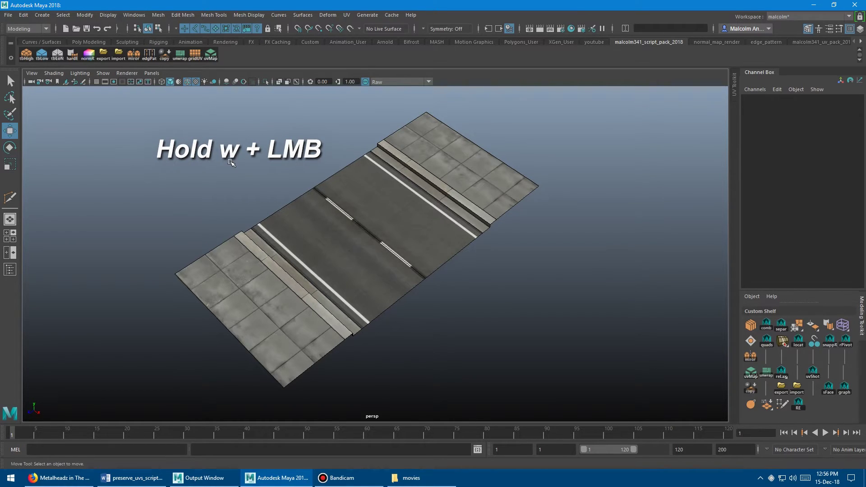
{"action": "left_click_drag", "start_coordinate": [230, 161], "coordinate": [212, 161]}
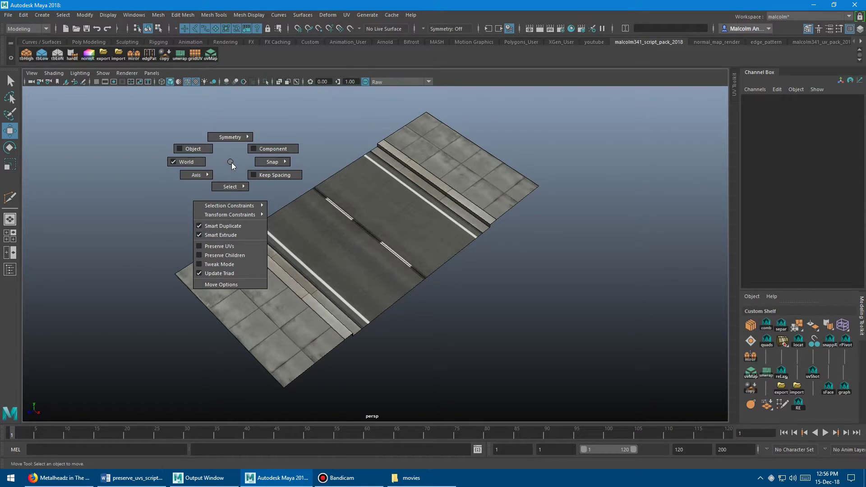
{"action": "left_click_drag", "start_coordinate": [230, 199], "coordinate": [230, 232]}
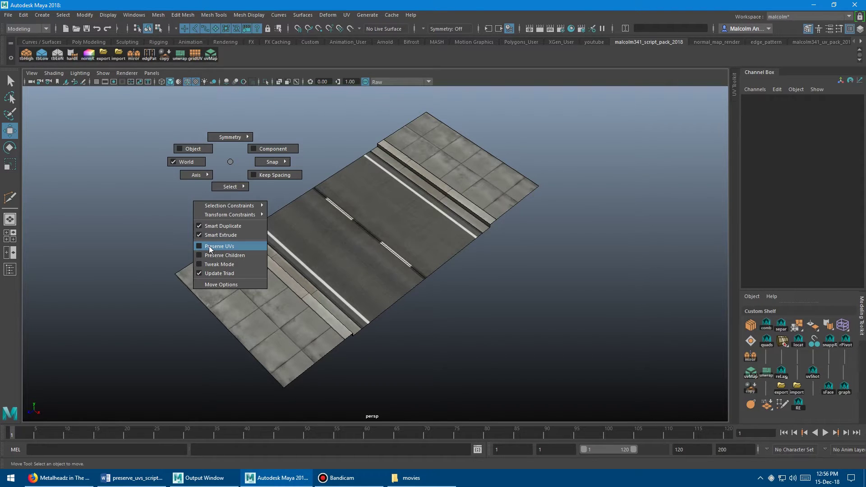
{"action": "left_click_drag", "start_coordinate": [209, 245], "coordinate": [209, 247]}
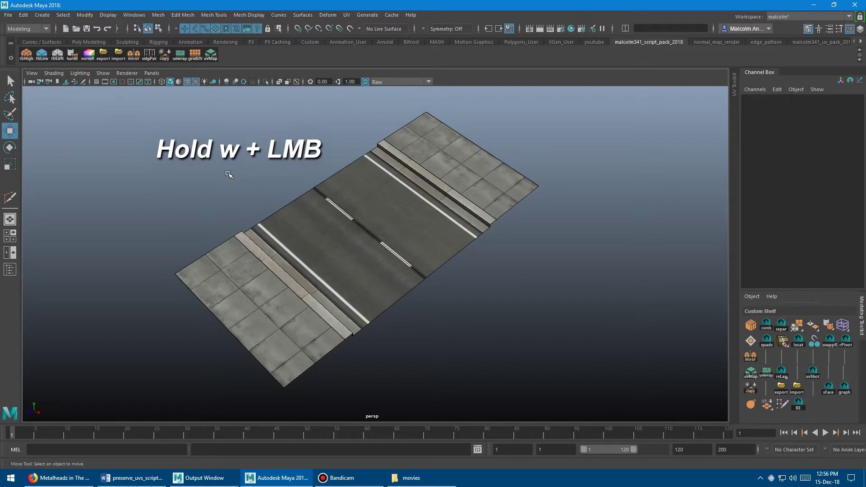
{"action": "left_click_drag", "start_coordinate": [228, 174], "coordinate": [219, 244]}
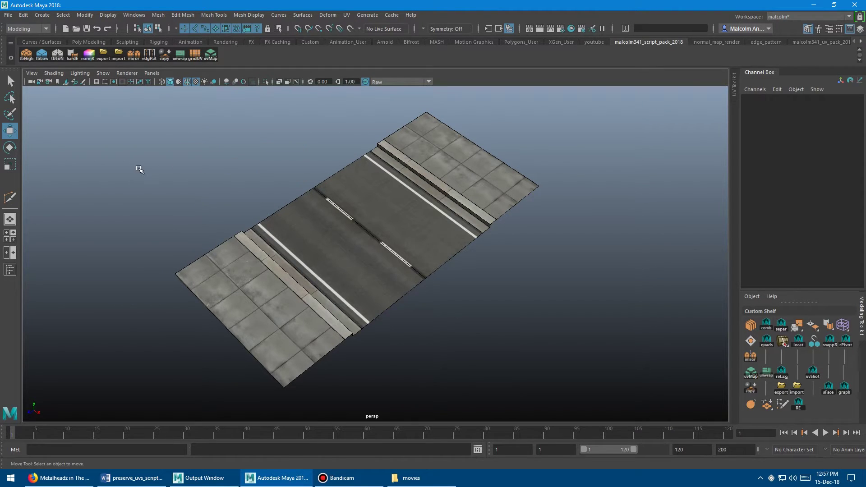
Select the road mesh and inspect its lane markings, curbs and sidewalk textures from several angles
{"action": "left_click_drag", "start_coordinate": [217, 168], "coordinate": [337, 188], "text": "alt"}
{"action": "left_click", "coordinate": [241, 185]}
{"action": "right_click_drag", "start_coordinate": [241, 185], "coordinate": [424, 203], "text": "alt"}
{"action": "left_click_drag", "start_coordinate": [424, 203], "coordinate": [316, 190], "text": "alt"}
{"action": "right_click_drag", "start_coordinate": [316, 191], "coordinate": [447, 190], "text": "alt"}
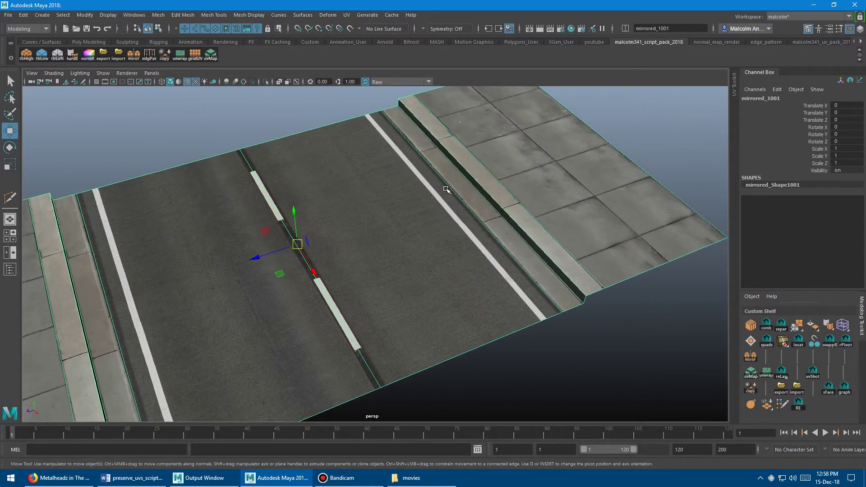
{"action": "left_click_drag", "start_coordinate": [447, 190], "coordinate": [454, 203], "text": "alt"}
{"action": "right_click_drag", "start_coordinate": [454, 203], "coordinate": [424, 199], "text": "alt"}
{"action": "left_click_drag", "start_coordinate": [424, 198], "coordinate": [280, 167], "text": "alt"}
{"action": "right_click_drag", "start_coordinate": [280, 167], "coordinate": [313, 158], "text": "alt"}
{"action": "left_click_drag", "start_coordinate": [336, 151], "coordinate": [329, 173], "text": "alt"}
{"action": "right_click_drag", "start_coordinate": [331, 171], "coordinate": [322, 158], "text": "alt"}
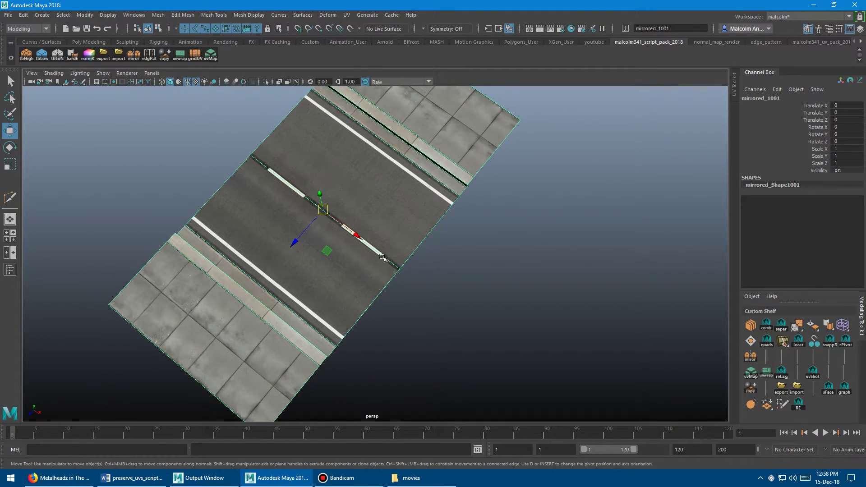
{"action": "middle_click_drag", "start_coordinate": [324, 166], "coordinate": [401, 126], "text": "alt"}
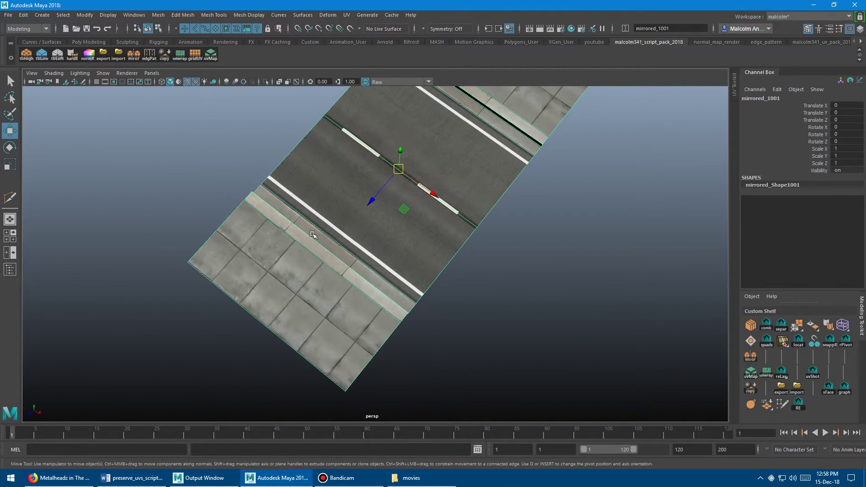
{"action": "middle_click_drag", "start_coordinate": [291, 163], "coordinate": [247, 201], "text": "alt"}
{"action": "mouse_move", "coordinate": [248, 202]}
{"action": "left_mouse_down", "text": "alt"}
{"action": "mouse_move", "coordinate": [236, 197]}
{"action": "mouse_move", "coordinate": [248, 196]}
{"action": "left_mouse_up", "text": "alt"}
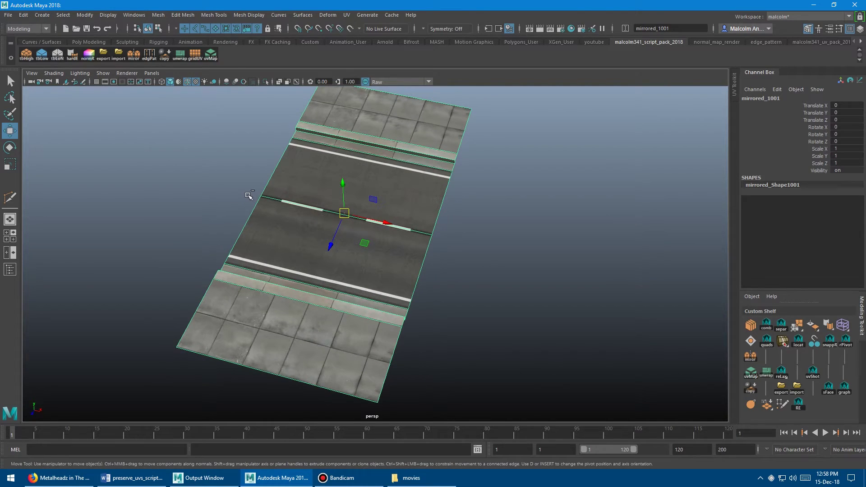
Open the UV Editor beside the viewport and show the UV layout of the whole road mesh
{"action": "key", "text": "ctrl+u"}
{"action": "middle_click_drag", "start_coordinate": [337, 181], "coordinate": [301, 179], "text": "alt"}
{"action": "left_click", "coordinate": [301, 180]}
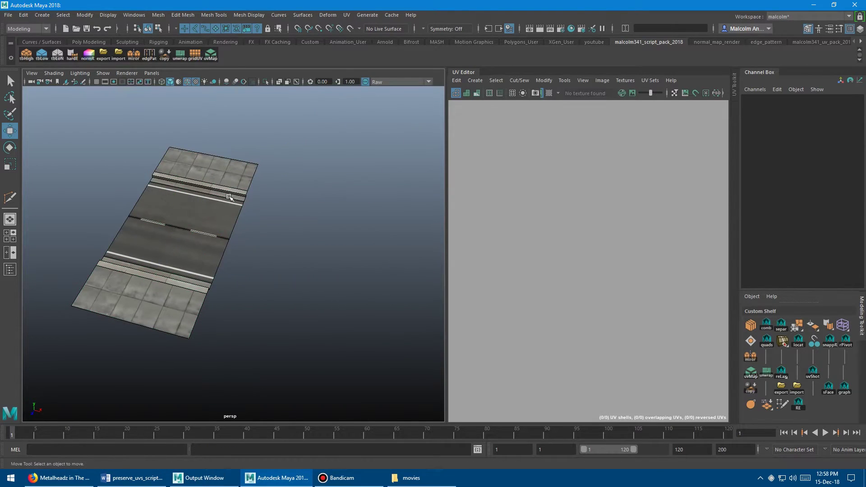
{"action": "left_click", "coordinate": [224, 195]}
{"action": "scroll", "coordinate": [599, 216], "scroll_direction": "down", "scroll_amount": 5}
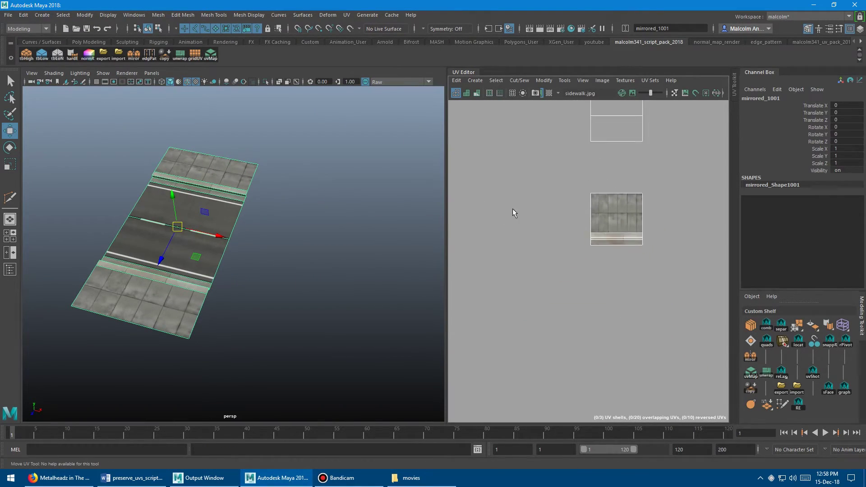
Try moving the road surface's UV shell down onto the texture tile, and undo the move
{"action": "middle_click_drag", "start_coordinate": [549, 212], "coordinate": [540, 218], "text": "alt"}
{"action": "right_click_drag", "start_coordinate": [522, 188], "coordinate": [547, 188]}
{"action": "left_click_drag", "start_coordinate": [529, 137], "coordinate": [638, 237]}
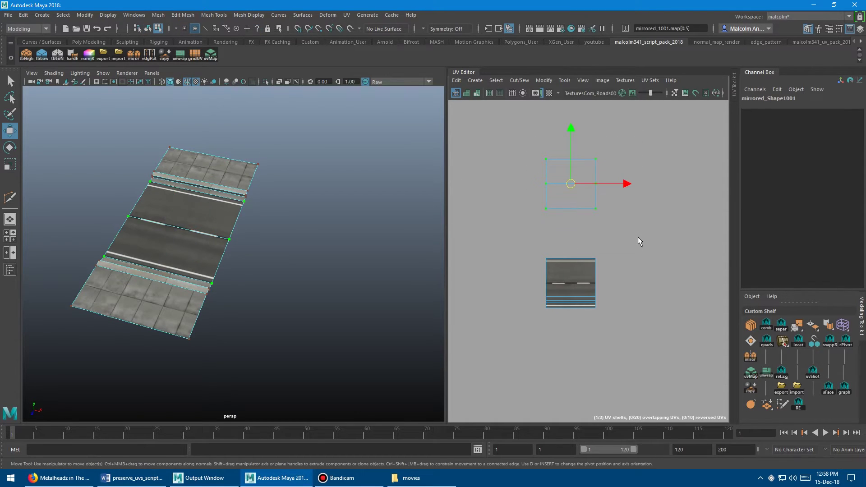
{"action": "left_click_drag", "start_coordinate": [568, 157], "coordinate": [570, 251]}
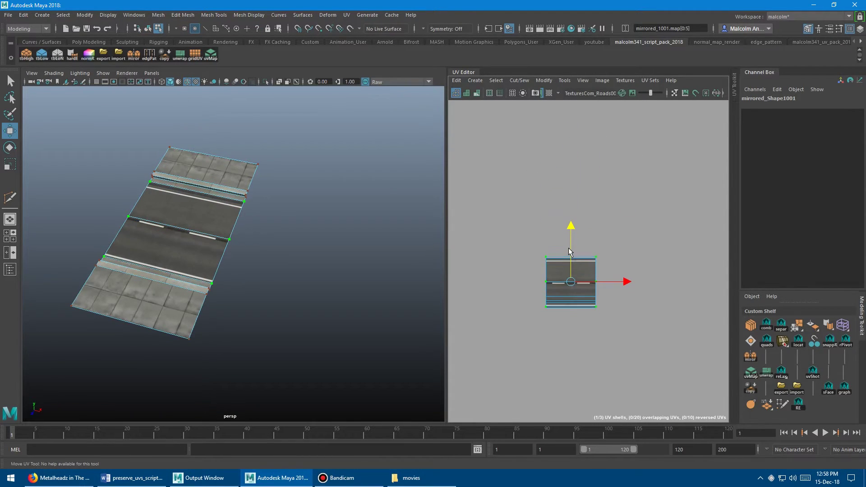
{"action": "scroll", "coordinate": [561, 237], "scroll_direction": "up", "scroll_amount": 5}
{"action": "key", "text": "ctrl+z"}
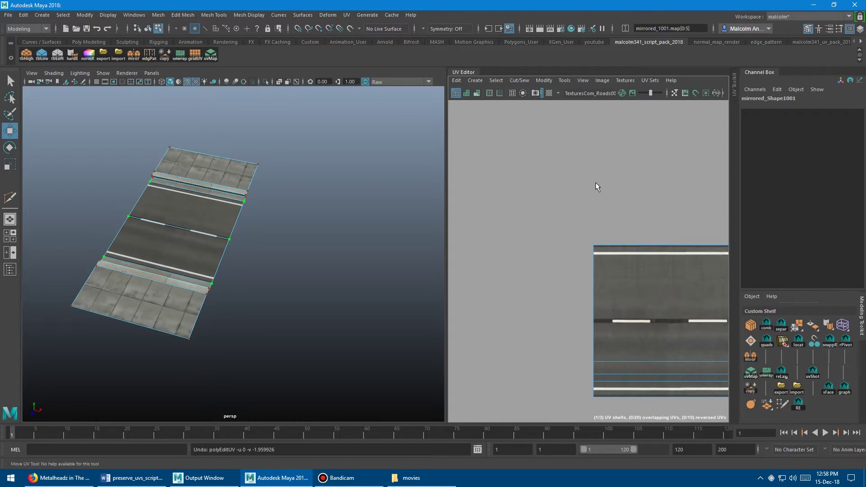
{"action": "key", "text": "ctrl+z"}
{"action": "scroll", "coordinate": [496, 211], "scroll_direction": "down", "scroll_amount": 3}
{"action": "scroll", "coordinate": [555, 240], "scroll_direction": "up", "scroll_amount": 2}
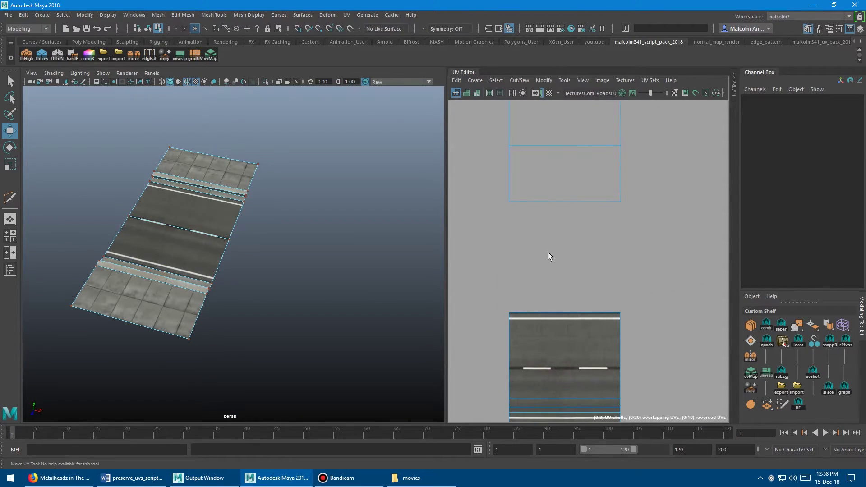
Return to the full viewport and select all vertices along one open end of the road mesh
{"action": "left_click_drag", "start_coordinate": [282, 228], "coordinate": [332, 226], "text": "alt"}
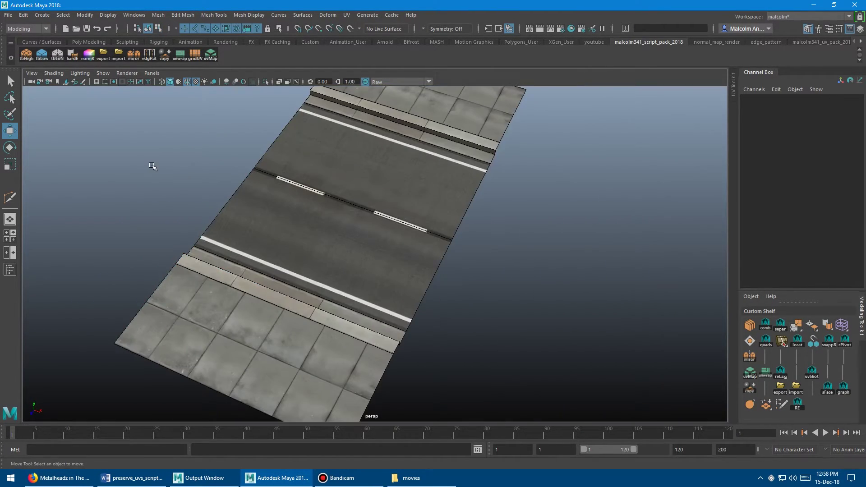
{"action": "left_click_drag", "start_coordinate": [333, 185], "coordinate": [293, 193], "text": "alt"}
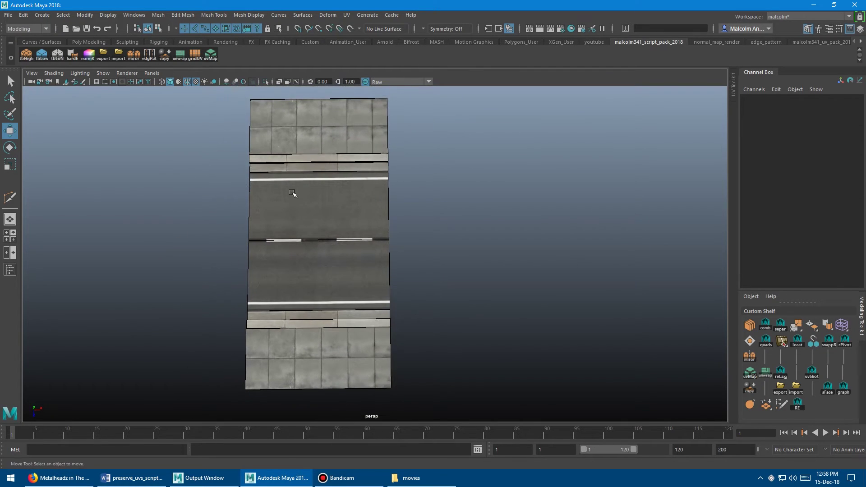
{"action": "left_click_drag", "start_coordinate": [374, 206], "coordinate": [334, 187], "text": "alt"}
{"action": "left_click", "coordinate": [360, 178]}
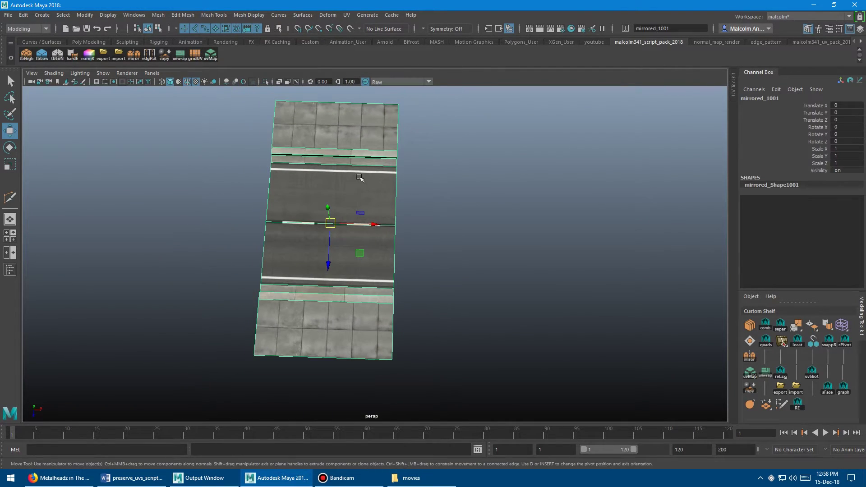
{"action": "right_click_drag", "start_coordinate": [372, 161], "coordinate": [336, 160]}
{"action": "left_click_drag", "start_coordinate": [328, 172], "coordinate": [357, 147], "text": "alt"}
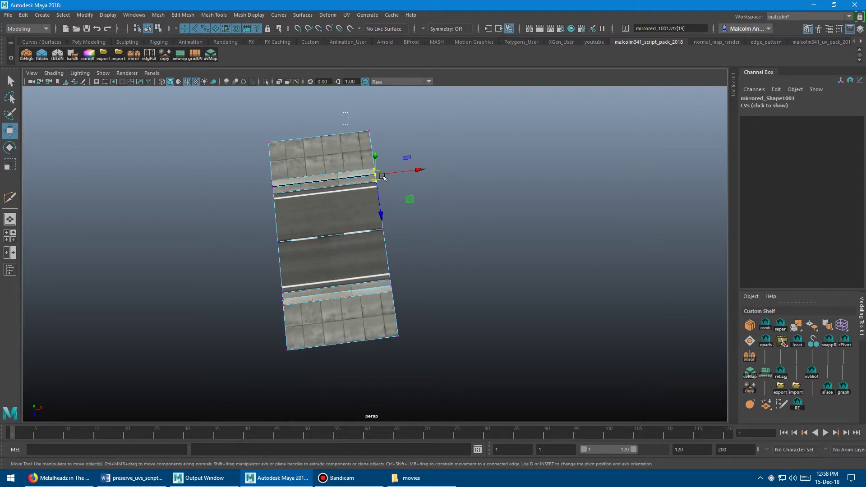
{"action": "left_click_drag", "start_coordinate": [453, 361], "coordinate": [454, 361]}
Try moving the selected end vertices inward along X with Preserve UVs off, and undo the move
{"action": "left_click_drag", "start_coordinate": [354, 274], "coordinate": [338, 272], "text": "alt"}
{"action": "right_click_drag", "start_coordinate": [339, 273], "coordinate": [392, 267], "text": "alt"}
{"action": "right_click_drag", "start_coordinate": [311, 257], "coordinate": [348, 267], "text": "alt"}
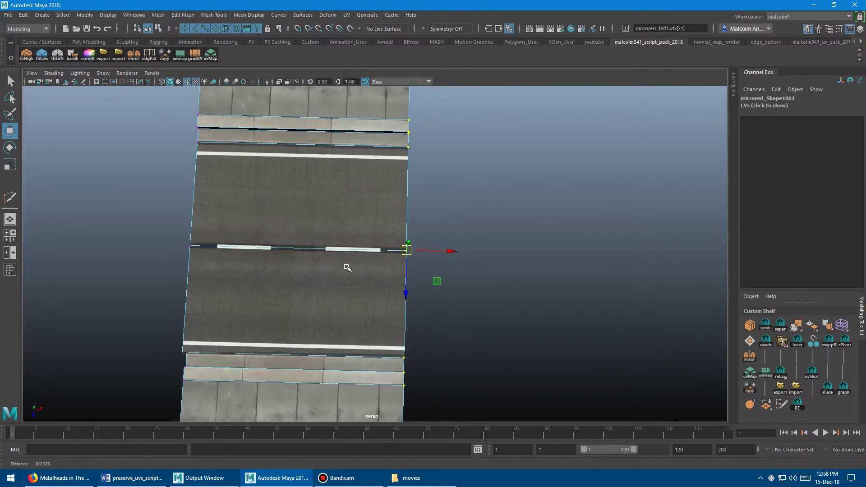
{"action": "right_click_drag", "start_coordinate": [266, 253], "coordinate": [323, 261], "text": "alt"}
{"action": "middle_click_drag", "start_coordinate": [323, 262], "coordinate": [373, 247], "text": "alt"}
{"action": "left_click_drag", "start_coordinate": [487, 257], "coordinate": [217, 279]}
{"action": "key", "text": "ctrl+z"}
Stretch the road by moving its end vertices outward along X in two moves, the second about 1397 units
{"action": "right_click_drag", "start_coordinate": [226, 269], "coordinate": [171, 189], "text": "alt"}
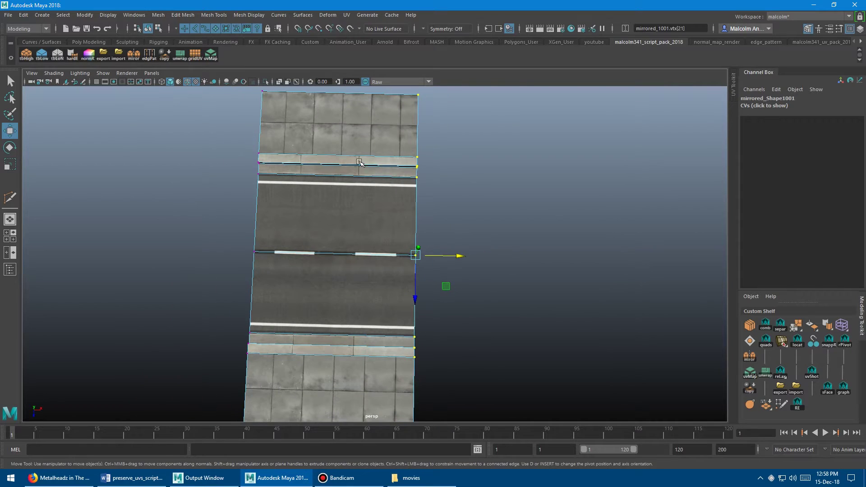
{"action": "mouse_move", "coordinate": [298, 206]}
{"action": "left_mouse_down", "text": "alt"}
{"action": "mouse_move", "coordinate": [247, 191]}
{"action": "mouse_move", "coordinate": [328, 201]}
{"action": "mouse_move", "coordinate": [302, 190]}
{"action": "left_mouse_up", "text": "alt"}
{"action": "right_click_drag", "start_coordinate": [303, 190], "coordinate": [292, 186], "text": "alt"}
{"action": "left_click_drag", "start_coordinate": [405, 237], "coordinate": [706, 288]}
{"action": "right_click_drag", "start_coordinate": [356, 266], "coordinate": [288, 216], "text": "alt"}
{"action": "left_click_drag", "start_coordinate": [429, 251], "coordinate": [744, 302]}
Examine the road and sidewalk textures along the stretched mesh for distortion
{"action": "middle_click_drag", "start_coordinate": [646, 299], "coordinate": [413, 239], "text": "alt"}
{"action": "right_click_drag", "start_coordinate": [413, 240], "coordinate": [480, 256], "text": "alt"}
{"action": "left_click_drag", "start_coordinate": [479, 255], "coordinate": [312, 244], "text": "alt"}
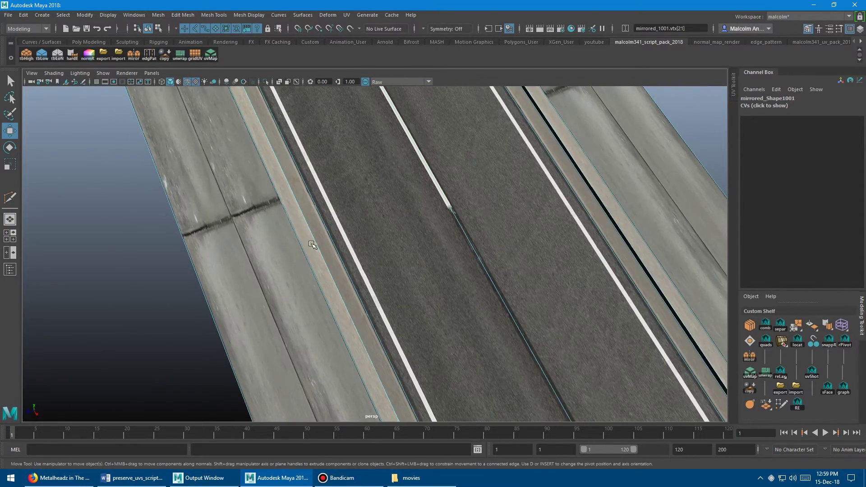
{"action": "left_click_drag", "start_coordinate": [347, 218], "coordinate": [446, 208], "text": "alt"}
{"action": "right_click_drag", "start_coordinate": [384, 209], "coordinate": [278, 192], "text": "alt"}
{"action": "left_click_drag", "start_coordinate": [357, 203], "coordinate": [304, 207], "text": "alt"}
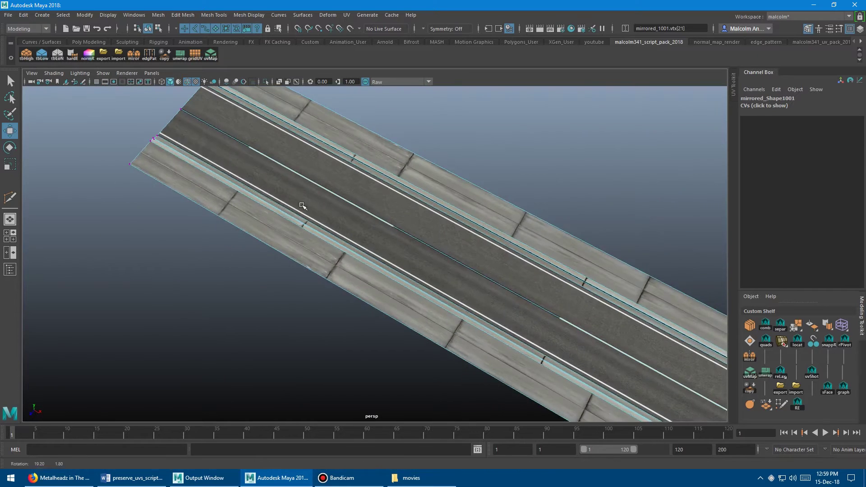
{"action": "right_click_drag", "start_coordinate": [393, 221], "coordinate": [359, 210], "text": "alt"}
{"action": "left_click_drag", "start_coordinate": [359, 209], "coordinate": [399, 198], "text": "alt"}
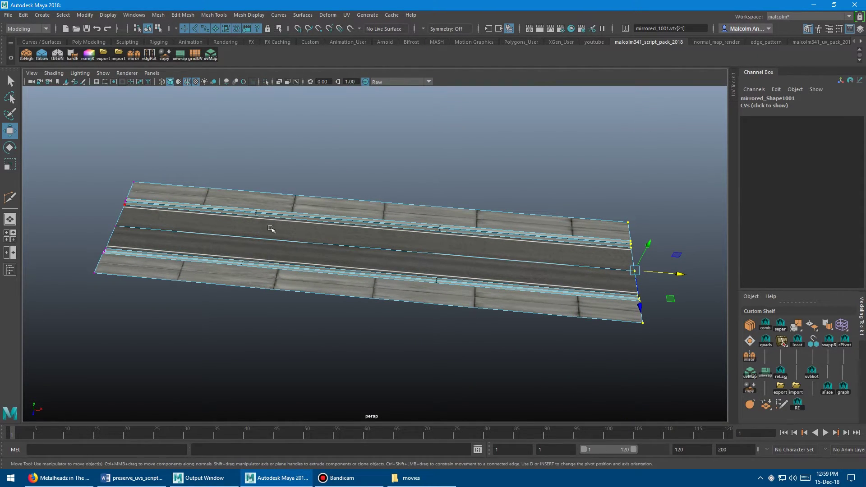
Undo the vertex moves that stretched the road and deselect the mesh
{"action": "key", "text": "ctrl+z"}
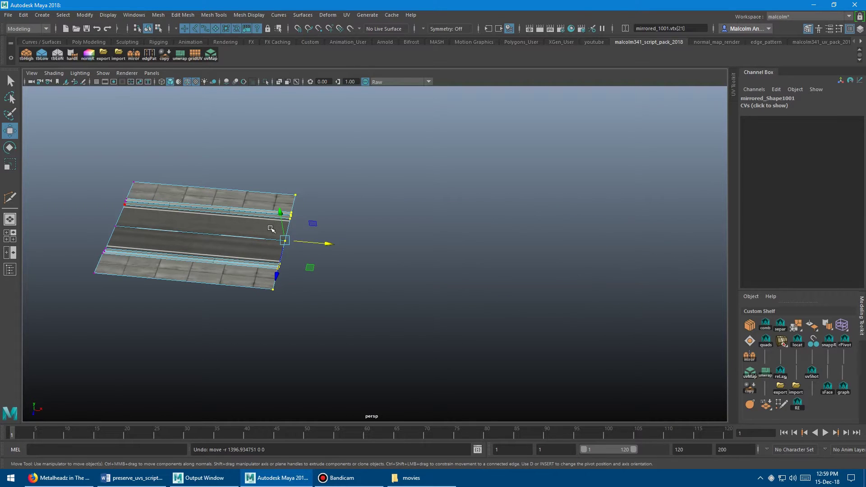
{"action": "key", "text": "ctrl+z"}
{"action": "middle_click_drag", "start_coordinate": [146, 251], "coordinate": [361, 260], "text": "alt"}
{"action": "key", "text": "ctrl+z"}
{"action": "right_click_drag", "start_coordinate": [222, 241], "coordinate": [533, 243], "text": "alt"}
{"action": "left_click", "coordinate": [132, 189]}
{"action": "mouse_move", "coordinate": [216, 191]}
{"action": "middle_mouse_down", "text": "alt"}
{"action": "mouse_move", "coordinate": [199, 188]}
{"action": "mouse_move", "coordinate": [208, 191]}
{"action": "middle_mouse_up", "text": "alt"}
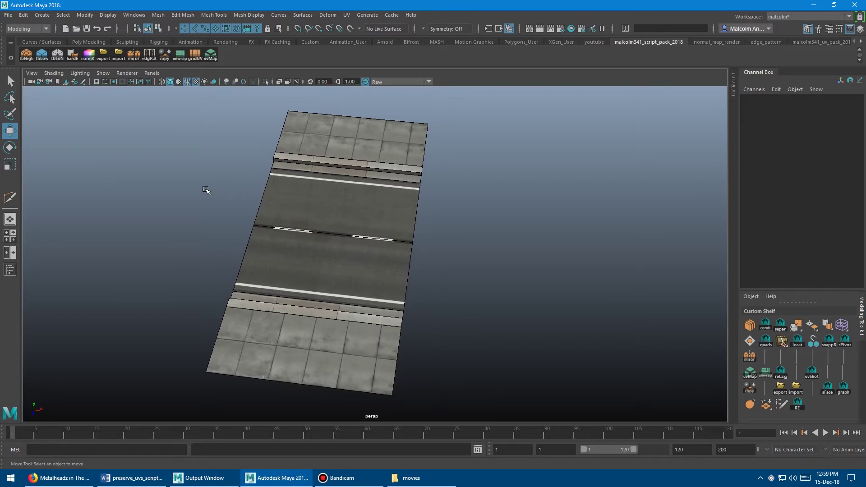
Enable Preserve UVs for the Move tool
{"action": "key", "text": "w"}
{"action": "left_click", "coordinate": [193, 181]}
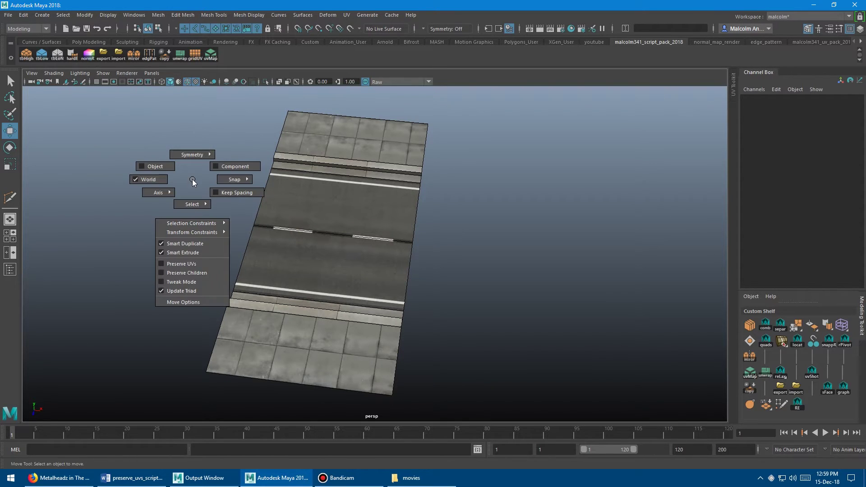
{"action": "left_click", "coordinate": [185, 263]}
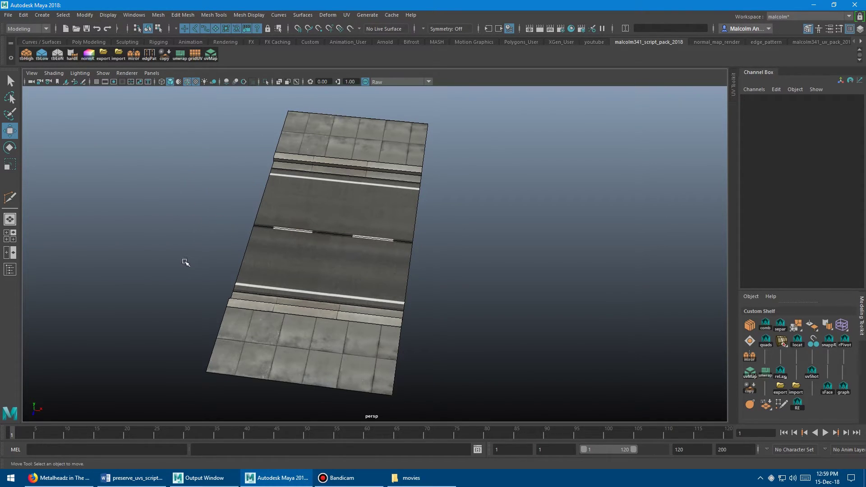
Switch the road mesh to vertex mode and select all vertices along one open end
{"action": "left_click", "coordinate": [332, 217]}
{"action": "right_click_drag", "start_coordinate": [395, 174], "coordinate": [365, 175]}
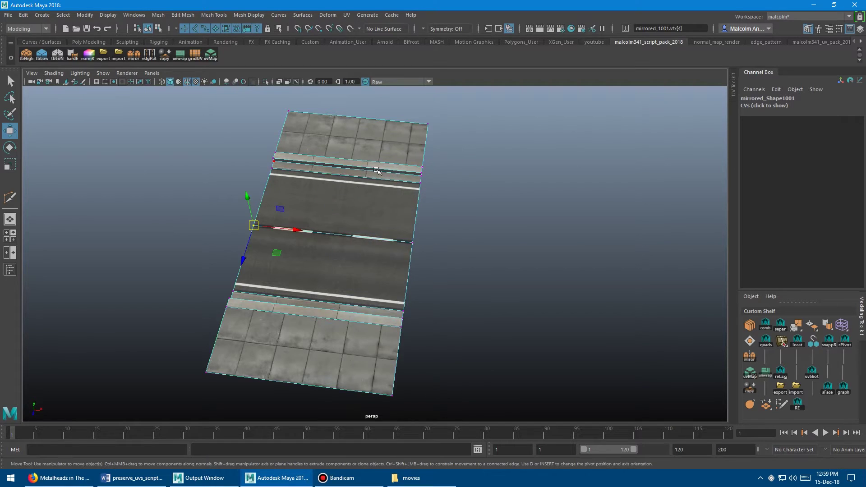
{"action": "left_click_drag", "start_coordinate": [366, 175], "coordinate": [363, 123], "text": "alt"}
{"action": "left_click_drag", "start_coordinate": [466, 377], "coordinate": [465, 375]}
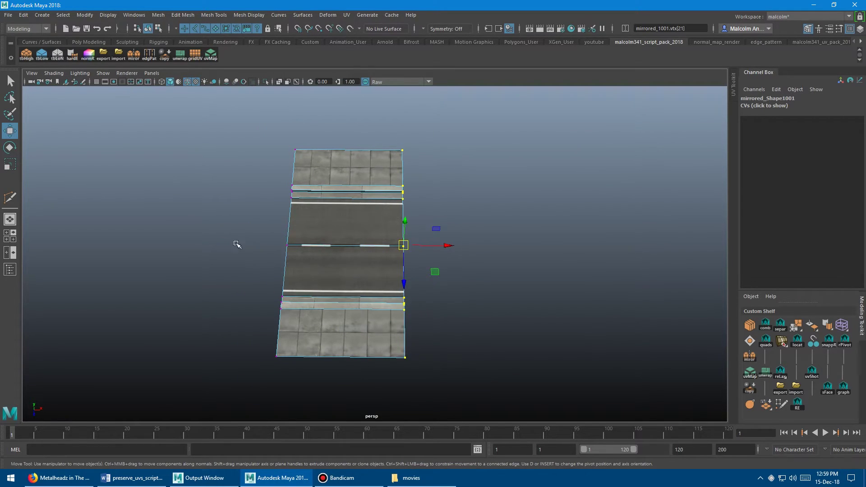
Move the selected end vertices along X with Preserve UVs on, leaving the road slightly shorter
{"action": "right_click_drag", "start_coordinate": [236, 242], "coordinate": [473, 243], "text": "alt"}
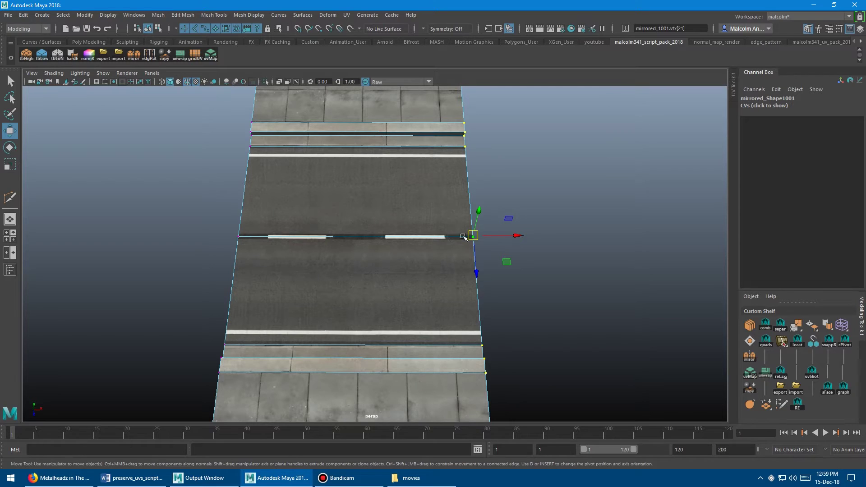
{"action": "left_click_drag", "start_coordinate": [499, 238], "coordinate": [474, 290]}
{"action": "right_click_drag", "start_coordinate": [404, 226], "coordinate": [237, 194], "text": "alt"}
{"action": "middle_click_drag", "start_coordinate": [296, 193], "coordinate": [263, 179], "text": "alt"}
{"action": "left_click_drag", "start_coordinate": [263, 178], "coordinate": [263, 189], "text": "alt"}
{"action": "right_click_drag", "start_coordinate": [263, 190], "coordinate": [249, 189], "text": "alt"}
{"action": "middle_click_drag", "start_coordinate": [262, 189], "coordinate": [224, 188], "text": "alt"}
{"action": "right_click_drag", "start_coordinate": [224, 189], "coordinate": [232, 190], "text": "alt"}
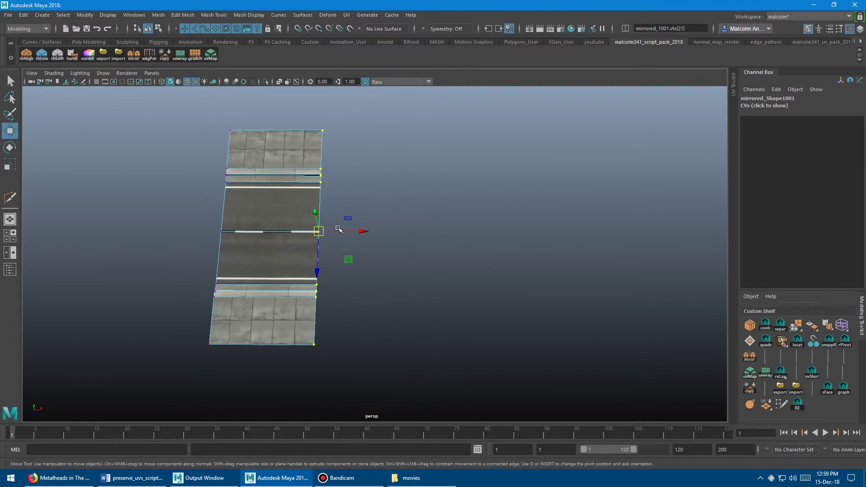
Extend the road to more than twice its length by moving the selected end vertices outward along X
{"action": "left_click_drag", "start_coordinate": [357, 230], "coordinate": [656, 259]}
{"action": "middle_click_drag", "start_coordinate": [434, 218], "coordinate": [355, 204], "text": "alt"}
{"action": "right_click_drag", "start_coordinate": [355, 204], "coordinate": [253, 198], "text": "alt"}
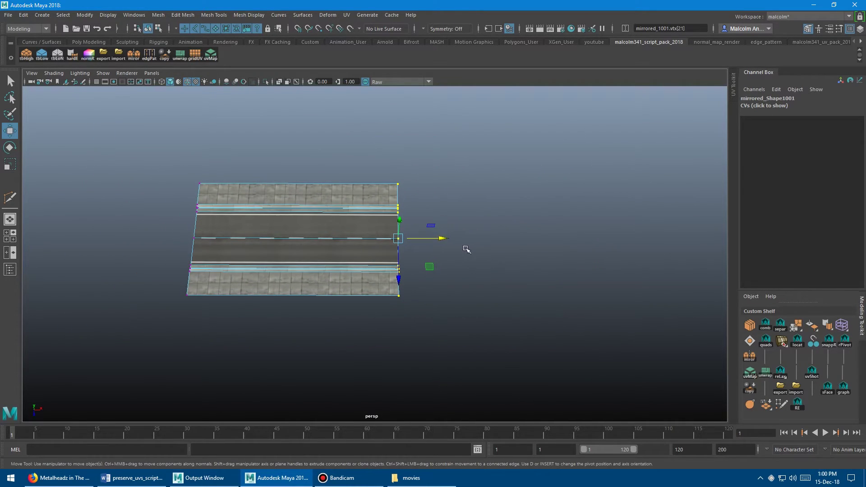
Lengthen the road further with two outward moves of the selected end vertices along X, keeping Preserve UVs on
{"action": "left_click_drag", "start_coordinate": [446, 239], "coordinate": [621, 253]}
{"action": "middle_click_drag", "start_coordinate": [442, 227], "coordinate": [329, 219], "text": "alt"}
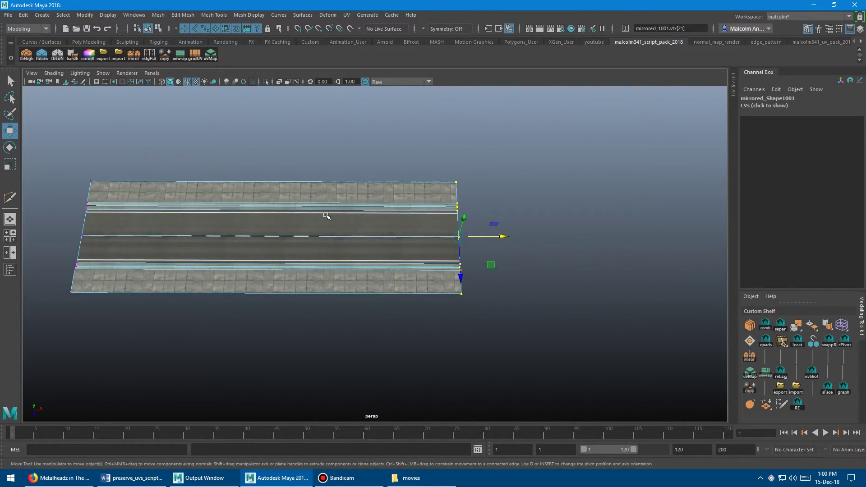
{"action": "left_click_drag", "start_coordinate": [378, 218], "coordinate": [301, 217], "text": "alt"}
{"action": "right_click_drag", "start_coordinate": [301, 218], "coordinate": [286, 219], "text": "alt"}
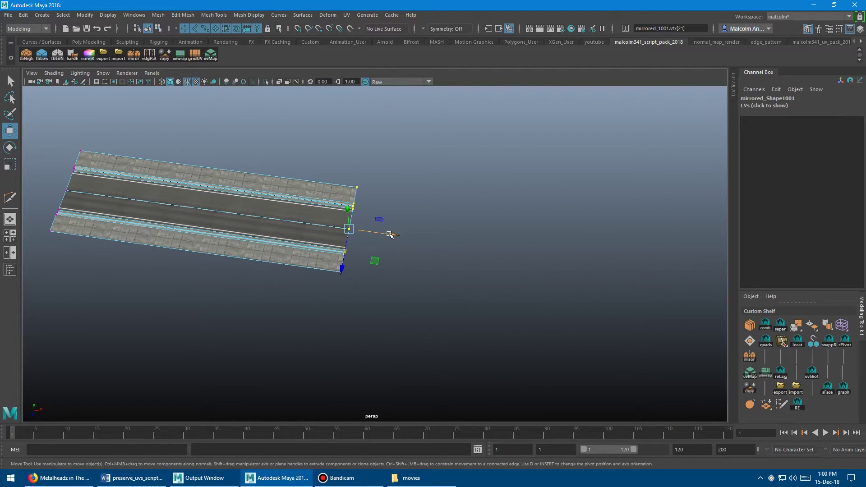
{"action": "left_click_drag", "start_coordinate": [390, 235], "coordinate": [607, 274]}
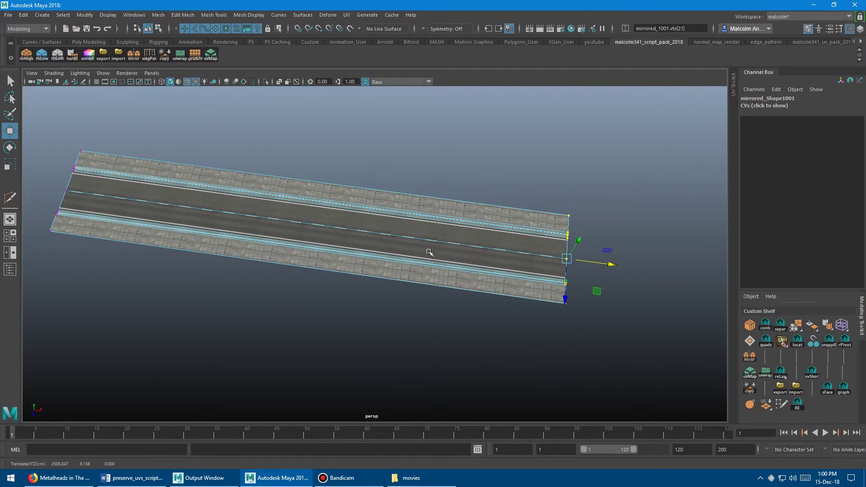
{"action": "middle_click_drag", "start_coordinate": [429, 252], "coordinate": [329, 253], "text": "alt"}
{"action": "left_click_drag", "start_coordinate": [329, 252], "coordinate": [327, 265], "text": "alt"}
{"action": "right_click_drag", "start_coordinate": [326, 265], "coordinate": [334, 250], "text": "alt"}
{"action": "middle_click_drag", "start_coordinate": [334, 250], "coordinate": [205, 219], "text": "alt"}
{"action": "right_click_drag", "start_coordinate": [424, 259], "coordinate": [449, 262], "text": "alt"}
{"action": "middle_click_drag", "start_coordinate": [449, 261], "coordinate": [402, 243], "text": "alt"}
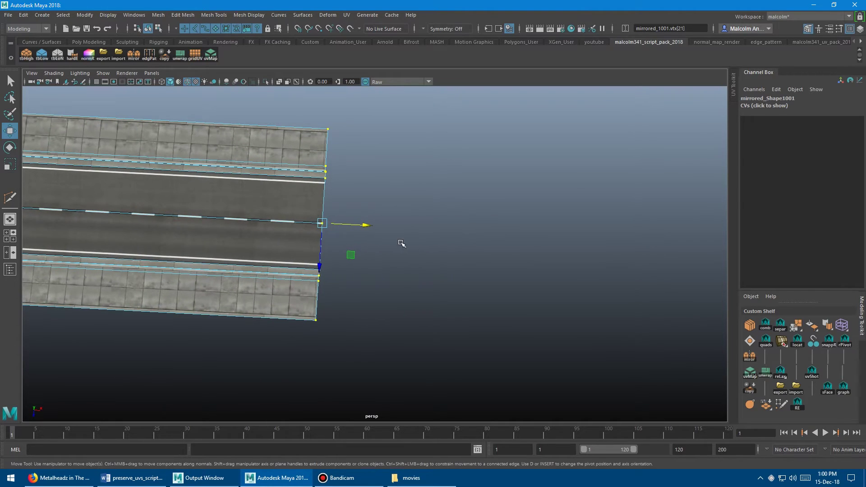
Stretch the road into a very long strip by moving the end vertices outward along X two more times
{"action": "left_click_drag", "start_coordinate": [395, 232], "coordinate": [654, 269]}
{"action": "right_click_drag", "start_coordinate": [654, 269], "coordinate": [216, 223], "text": "alt"}
{"action": "left_click_drag", "start_coordinate": [217, 223], "coordinate": [295, 201], "text": "alt"}
{"action": "left_click_drag", "start_coordinate": [444, 228], "coordinate": [662, 185]}
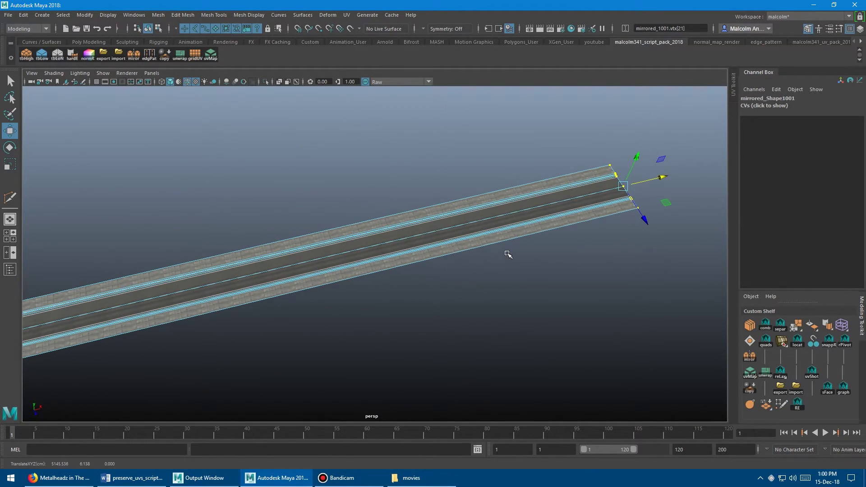
{"action": "right_click_drag", "start_coordinate": [508, 254], "coordinate": [567, 242], "text": "alt"}
{"action": "left_click_drag", "start_coordinate": [566, 241], "coordinate": [314, 205], "text": "alt"}
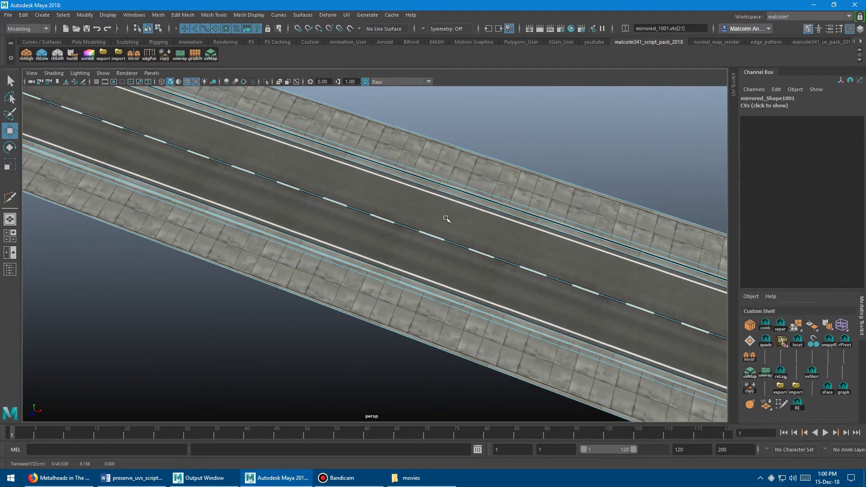
Move the end vertices back along X to shorten the long strip to a short road section
{"action": "right_click_drag", "start_coordinate": [445, 218], "coordinate": [255, 239], "text": "alt"}
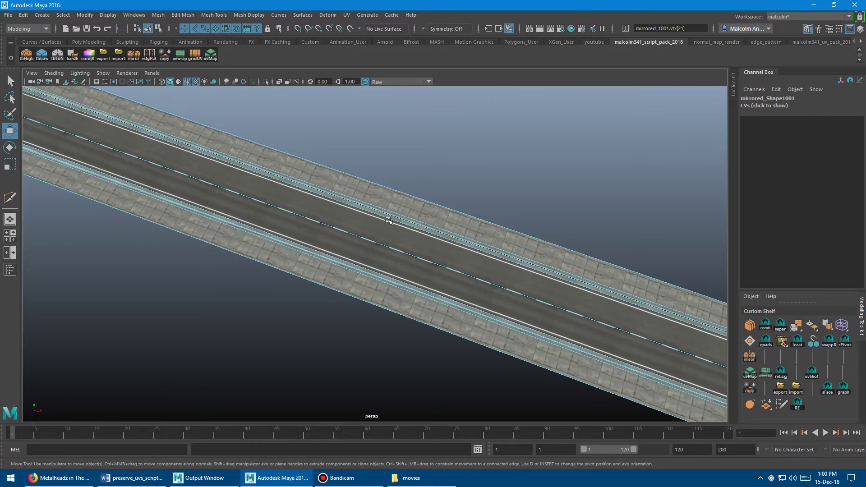
{"action": "middle_click_drag", "start_coordinate": [428, 226], "coordinate": [267, 185], "text": "alt"}
{"action": "left_click_drag", "start_coordinate": [267, 185], "coordinate": [491, 218], "text": "alt"}
{"action": "right_click_drag", "start_coordinate": [491, 218], "coordinate": [188, 176], "text": "alt"}
{"action": "middle_click_drag", "start_coordinate": [188, 176], "coordinate": [312, 194], "text": "alt"}
{"action": "left_click_drag", "start_coordinate": [587, 266], "coordinate": [238, 200]}
Widen the outer sidewalk to several times its width by moving its two outer edge vertices away from the road along Z
{"action": "key", "text": "f"}
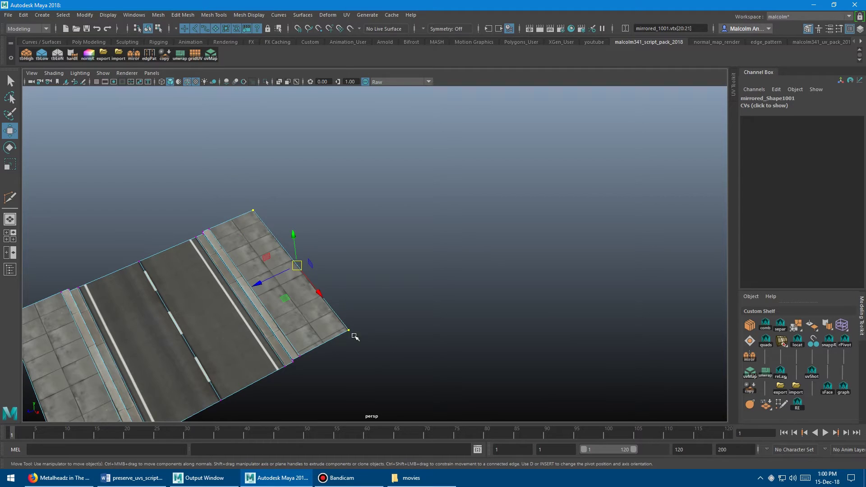
{"action": "left_click_drag", "start_coordinate": [354, 337], "coordinate": [591, 233], "text": "alt"}
{"action": "middle_click_drag", "start_coordinate": [392, 219], "coordinate": [300, 236], "text": "alt"}
{"action": "left_click_drag", "start_coordinate": [299, 236], "coordinate": [293, 273], "text": "alt"}
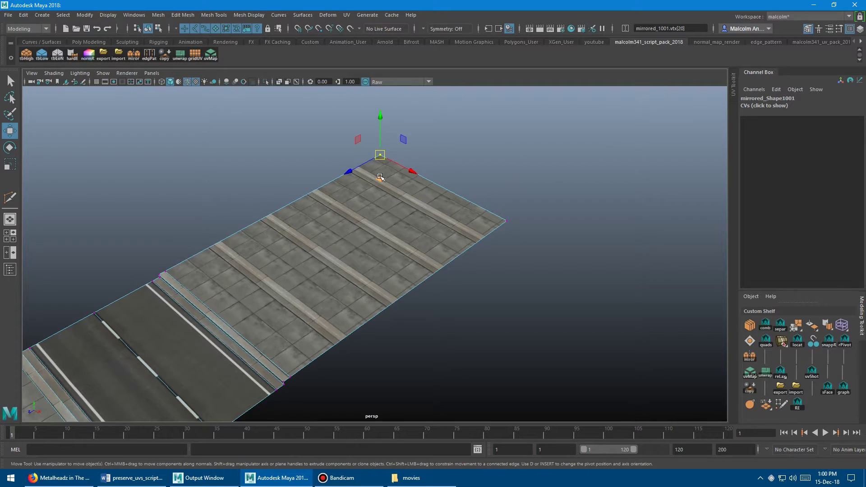
Try moving a single corner vertex of the widened sidewalk freely in the XZ plane
{"action": "left_click_drag", "start_coordinate": [380, 176], "coordinate": [213, 198]}
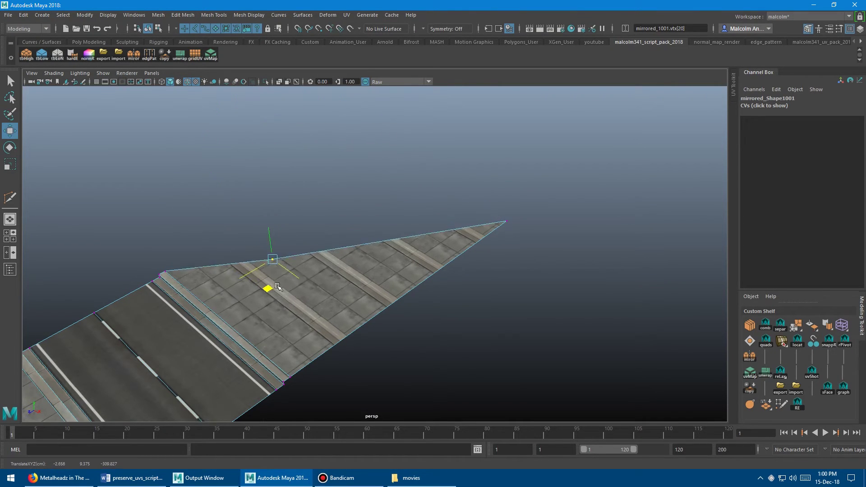
{"action": "left_click_drag", "start_coordinate": [277, 288], "coordinate": [356, 160]}
{"action": "key", "text": "ctrl+z"}
Try scaling the two outer sidewalk corner vertices along X
{"action": "left_click_drag", "start_coordinate": [199, 158], "coordinate": [375, 224], "text": "alt"}
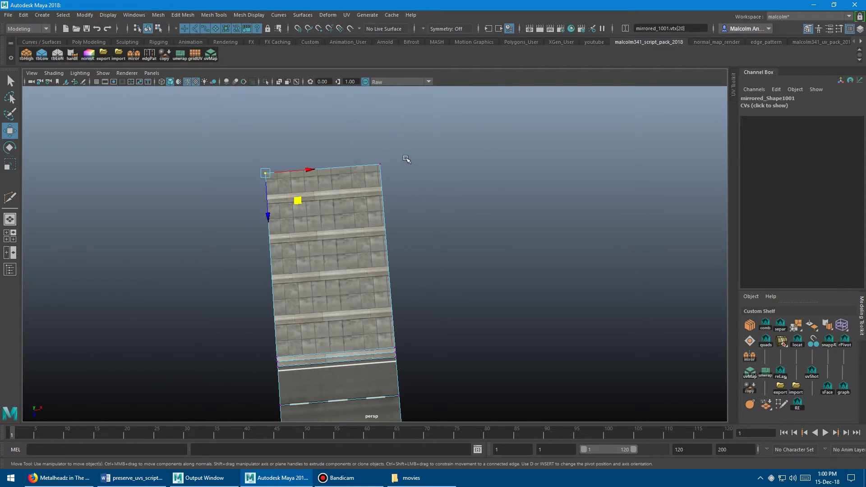
{"action": "left_click", "coordinate": [349, 170], "text": "shift"}
{"action": "key", "text": "r"}
{"action": "left_click_drag", "start_coordinate": [364, 166], "coordinate": [347, 163]}
{"action": "key", "text": "ctrl+z"}
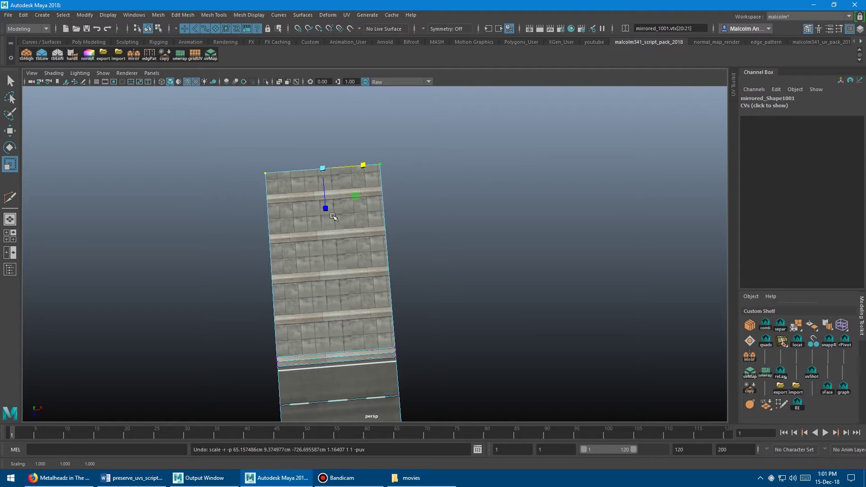
Move the two outer sidewalk vertices back toward the road with the Move tool to narrow the sidewalk
{"action": "key", "text": "w"}
{"action": "left_click_drag", "start_coordinate": [360, 202], "coordinate": [364, 275]}
{"action": "middle_click_drag", "start_coordinate": [364, 274], "coordinate": [479, 280], "text": "alt"}
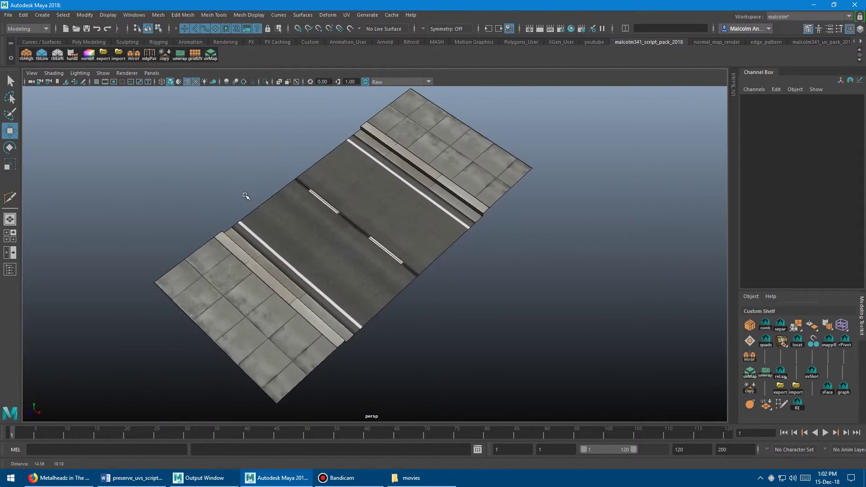
Select the original short road mesh and switch it to vertex mode
{"action": "mouse_move", "coordinate": [246, 196]}
{"action": "left_mouse_down", "text": "alt"}
{"action": "mouse_move", "coordinate": [219, 186]}
{"action": "mouse_move", "coordinate": [252, 186]}
{"action": "left_mouse_up", "text": "alt"}
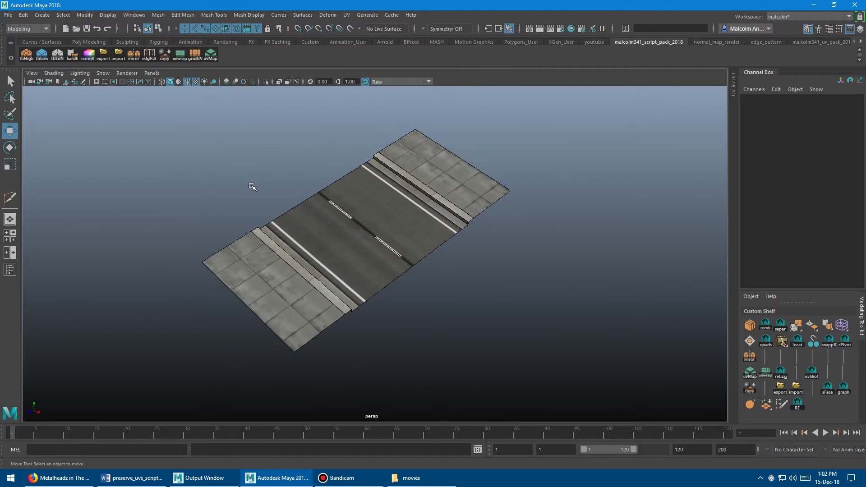
{"action": "left_click", "coordinate": [378, 214]}
{"action": "left_click_drag", "start_coordinate": [378, 213], "coordinate": [317, 186], "text": "alt"}
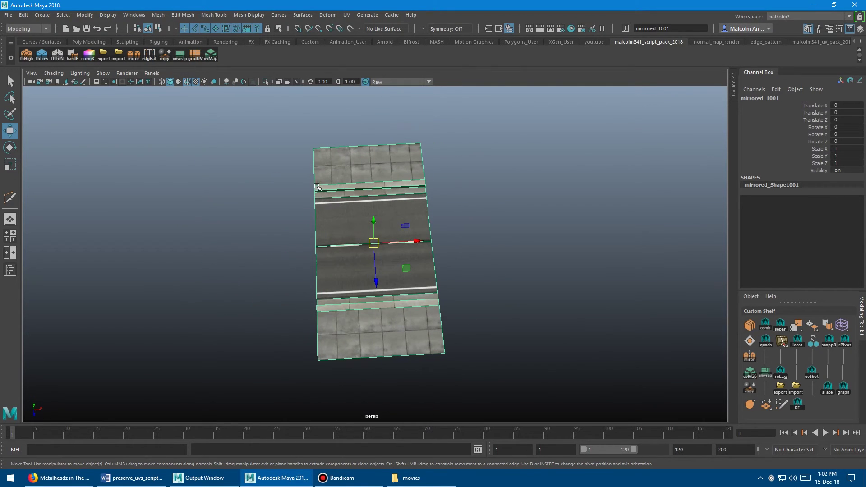
{"action": "right_click_drag", "start_coordinate": [382, 172], "coordinate": [350, 172]}
{"action": "scroll", "coordinate": [359, 177], "scroll_direction": "down", "scroll_amount": 2}
{"action": "left_click_drag", "start_coordinate": [360, 177], "coordinate": [340, 173], "text": "alt"}
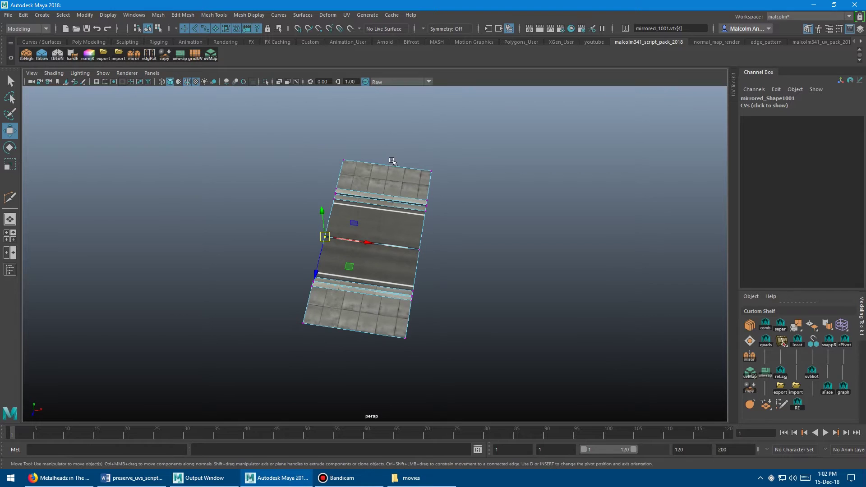
Select the vertices along one open end of the short road and try moving them slightly
{"action": "left_click_drag", "start_coordinate": [380, 146], "coordinate": [489, 337]}
{"action": "left_click_drag", "start_coordinate": [450, 271], "coordinate": [470, 257]}
{"action": "key", "text": "ctrl+z"}
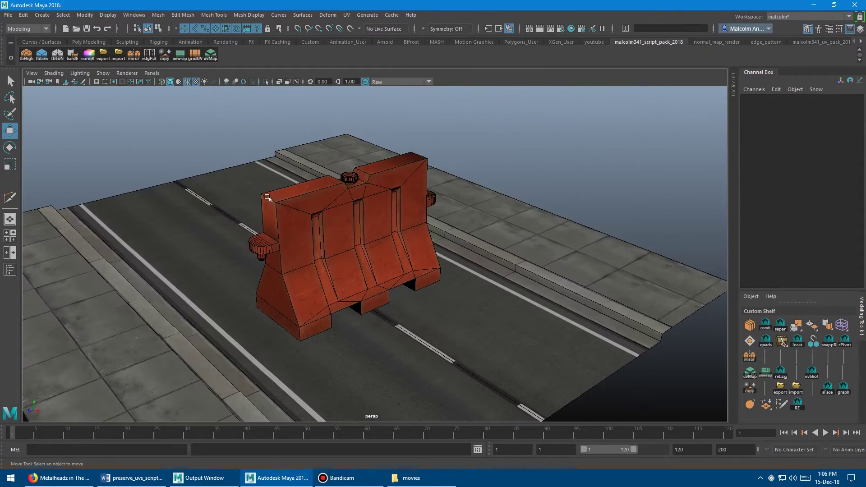
Select all vertices at one end of the red traffic barrier, including its round connector, in vertex mode
{"action": "left_click_drag", "start_coordinate": [280, 217], "coordinate": [297, 203], "text": "alt"}
{"action": "left_click", "coordinate": [347, 209]}
{"action": "right_click_drag", "start_coordinate": [298, 203], "coordinate": [339, 189], "text": "alt"}
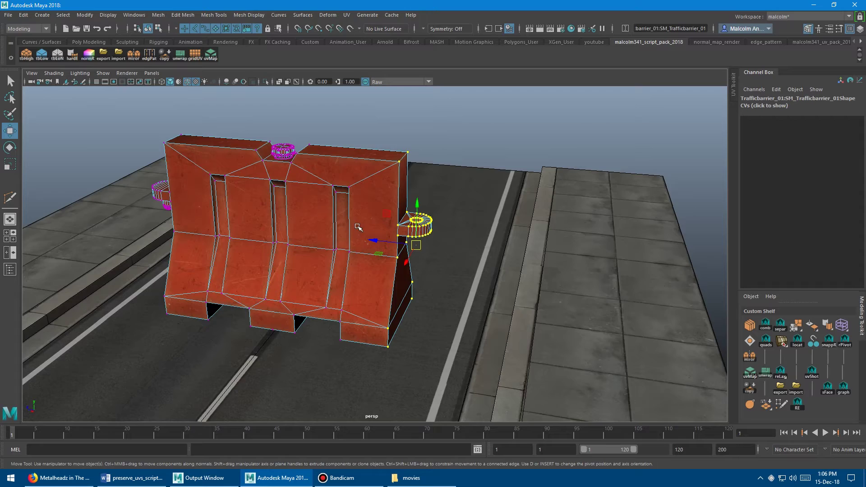
Try to stretch the traffic barrier by moving its selected end vertices along Z with Preserve UVs on
{"action": "left_click_drag", "start_coordinate": [358, 226], "coordinate": [380, 212], "text": "alt"}
{"action": "middle_click_drag", "start_coordinate": [337, 189], "coordinate": [311, 182], "text": "alt"}
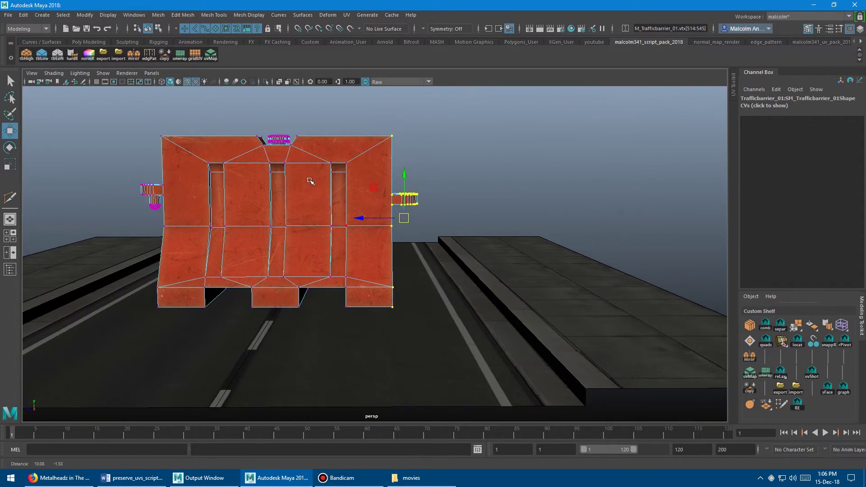
{"action": "left_click_drag", "start_coordinate": [311, 182], "coordinate": [264, 195], "text": "alt"}
{"action": "left_click_drag", "start_coordinate": [336, 235], "coordinate": [567, 278]}
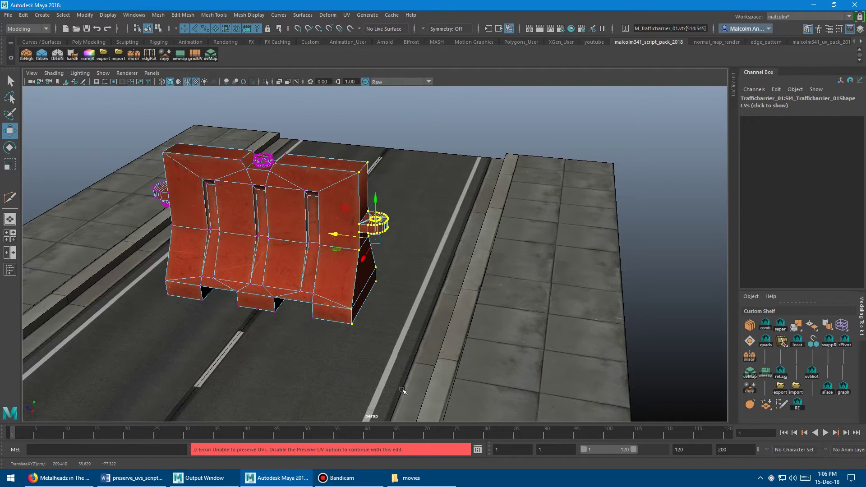
{"action": "key", "text": "ctrl+z"}
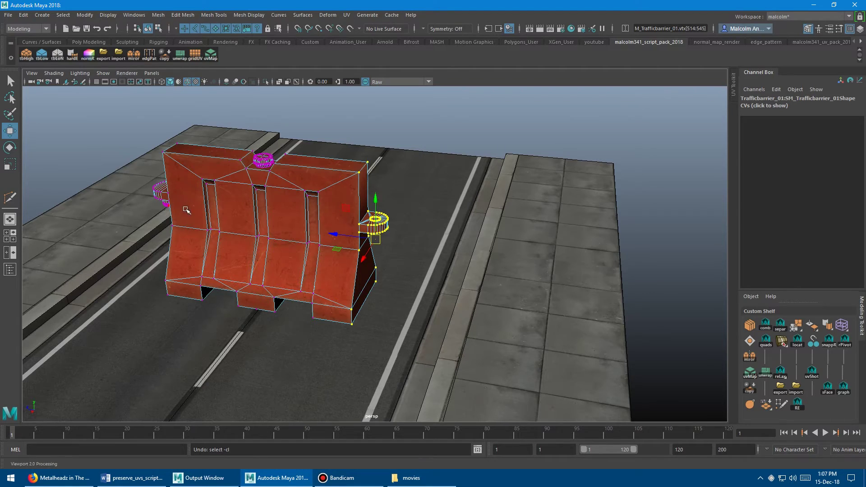
Try to move the barrier's corner foot vertices along Y and the vertices at its opposite end outward
{"action": "left_click_drag", "start_coordinate": [186, 210], "coordinate": [194, 251], "text": "alt"}
{"action": "left_click_drag", "start_coordinate": [128, 236], "coordinate": [241, 298]}
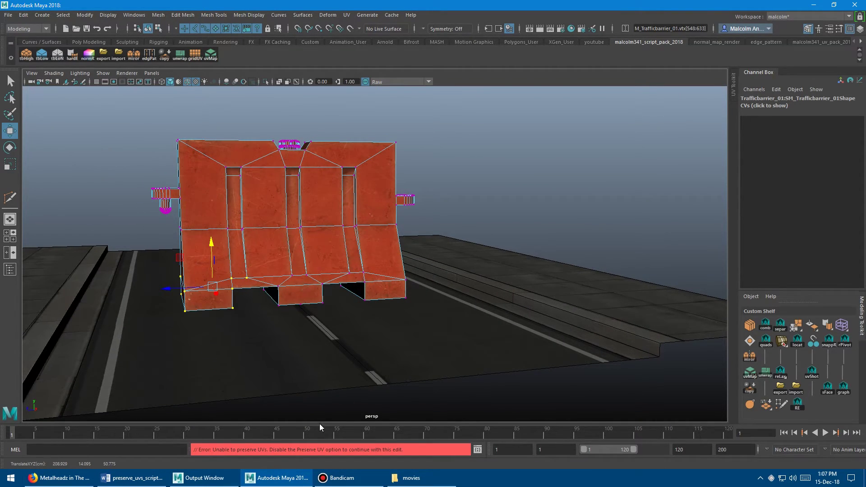
{"action": "left_click_drag", "start_coordinate": [230, 181], "coordinate": [241, 220], "text": "alt"}
{"action": "left_click_drag", "start_coordinate": [218, 163], "coordinate": [124, 224]}
{"action": "left_click_drag", "start_coordinate": [101, 148], "coordinate": [194, 257]}
{"action": "left_click_drag", "start_coordinate": [137, 236], "coordinate": [52, 248]}
{"action": "left_click_drag", "start_coordinate": [228, 274], "coordinate": [353, 263], "text": "alt"}
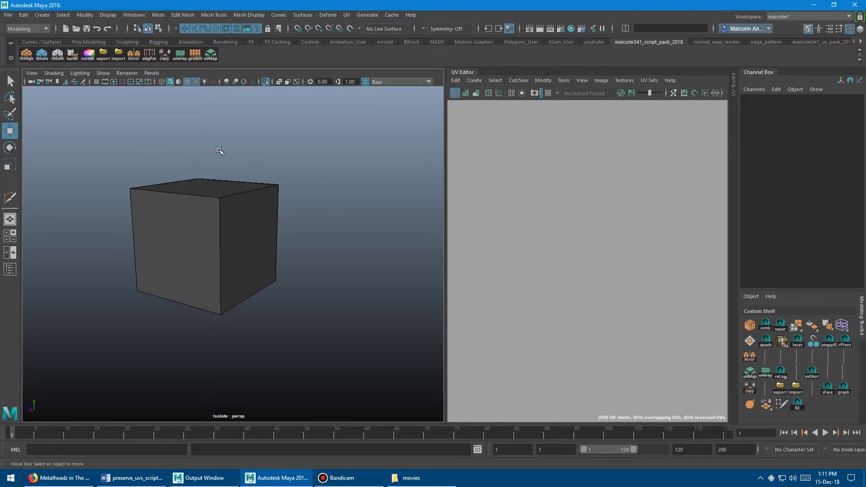
Select the cube so that its layout is displayed in the UV Editor
{"action": "right_click_drag", "start_coordinate": [218, 150], "coordinate": [301, 167], "text": "alt"}
{"action": "left_click_drag", "start_coordinate": [301, 167], "coordinate": [282, 168], "text": "alt"}
{"action": "right_click_drag", "start_coordinate": [282, 168], "coordinate": [261, 168], "text": "alt"}
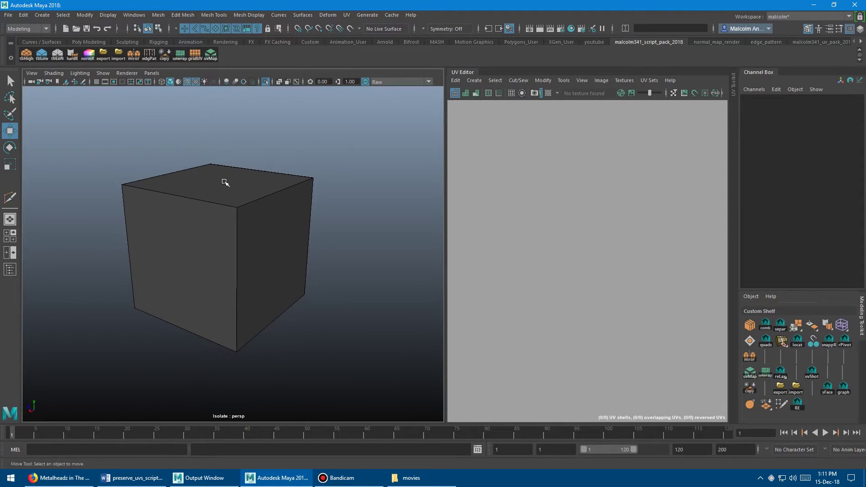
{"action": "left_click", "coordinate": [226, 183]}
{"action": "left_click_drag", "start_coordinate": [295, 180], "coordinate": [259, 168], "text": "alt"}
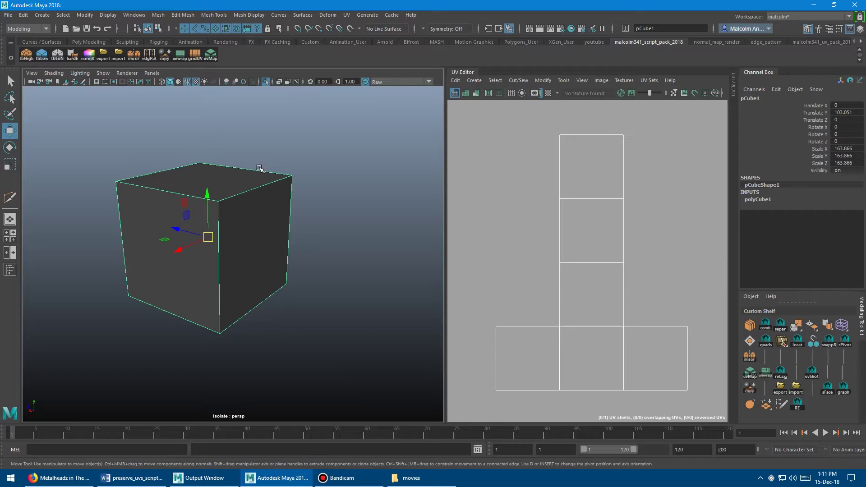
Open UVmapper 2018, turn on its checker map for the cube, and move its window off the UV Editor
{"action": "left_click", "coordinate": [210, 55]}
{"action": "left_click", "coordinate": [675, 154]}
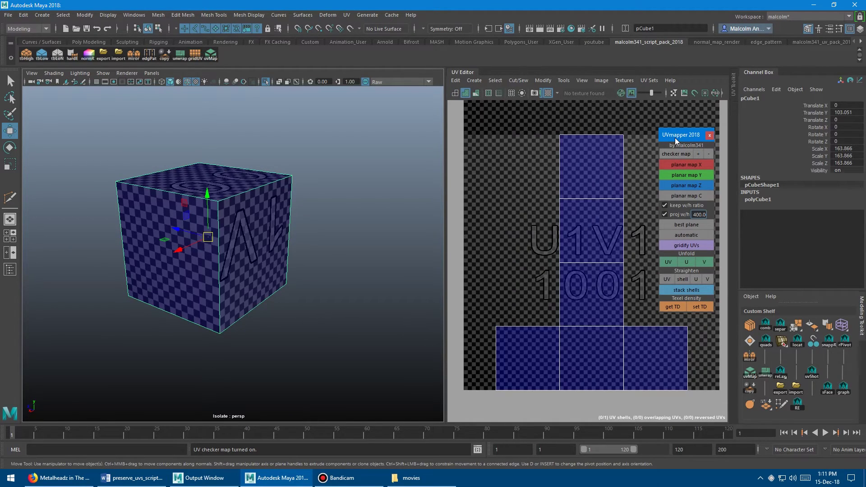
{"action": "left_click_drag", "start_coordinate": [675, 137], "coordinate": [398, 104]}
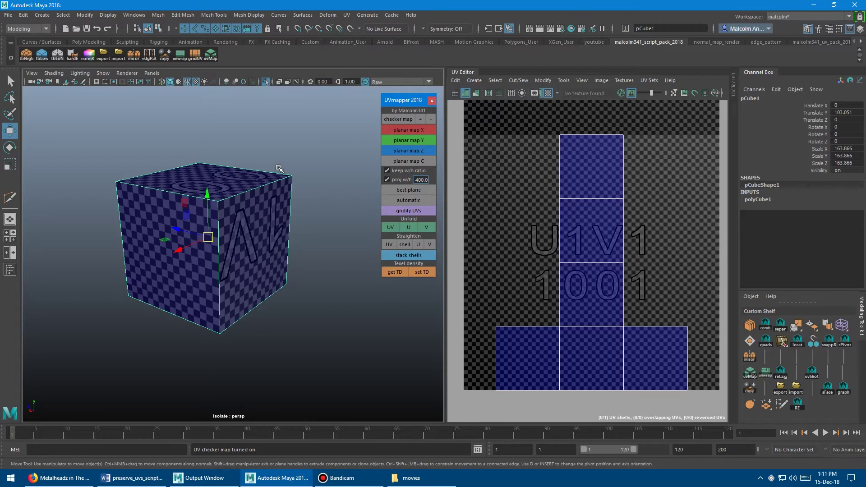
{"action": "left_click_drag", "start_coordinate": [306, 261], "coordinate": [319, 255], "text": "alt"}
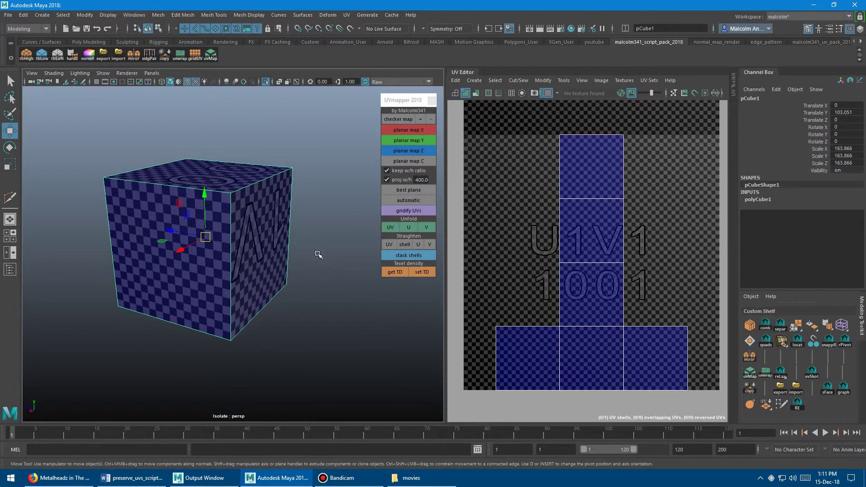
Switch the cube to vertex mode and select the four vertices of one side face
{"action": "right_click_drag", "start_coordinate": [267, 197], "coordinate": [225, 197]}
{"action": "left_click_drag", "start_coordinate": [282, 240], "coordinate": [305, 240], "text": "alt"}
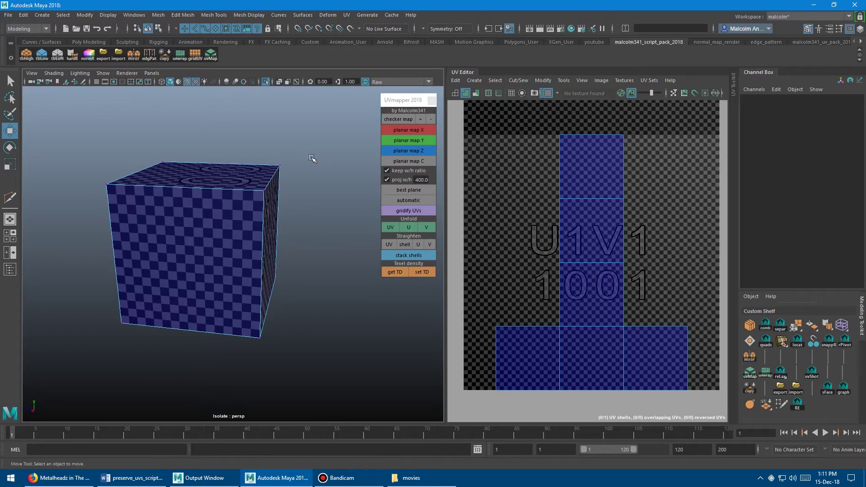
{"action": "left_click_drag", "start_coordinate": [311, 158], "coordinate": [310, 168], "text": "alt"}
{"action": "left_click_drag", "start_coordinate": [241, 139], "coordinate": [239, 297]}
Try repeatedly to move the cube's four selected face vertices along Z with Preserve UVs on
{"action": "left_click_drag", "start_coordinate": [218, 245], "coordinate": [241, 248]}
{"action": "key", "text": "ctrl+z"}
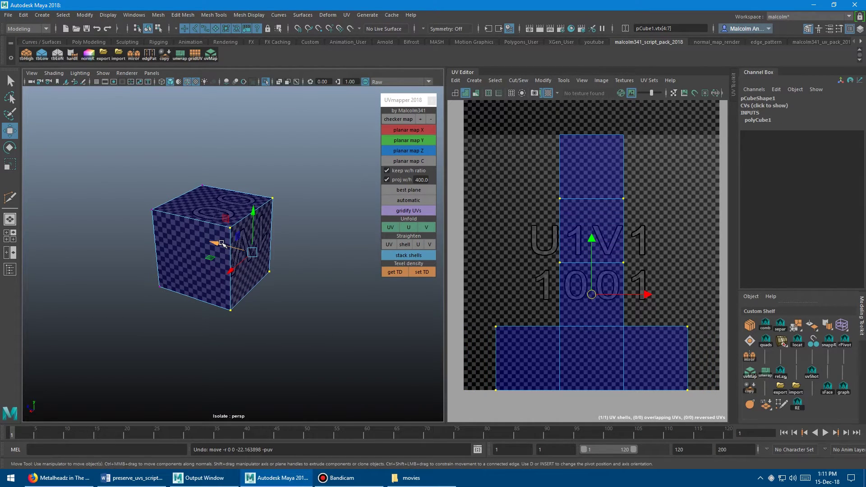
{"action": "left_click_drag", "start_coordinate": [218, 243], "coordinate": [333, 282]}
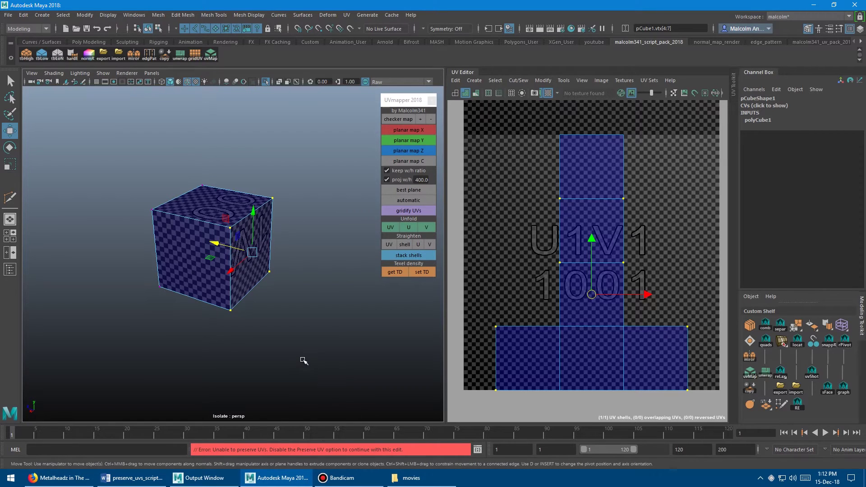
{"action": "left_click_drag", "start_coordinate": [279, 338], "coordinate": [298, 337], "text": "alt"}
{"action": "right_click_drag", "start_coordinate": [297, 337], "coordinate": [313, 329], "text": "alt"}
{"action": "left_click_drag", "start_coordinate": [313, 328], "coordinate": [300, 335], "text": "alt"}
{"action": "right_click_drag", "start_coordinate": [300, 335], "coordinate": [296, 335], "text": "alt"}
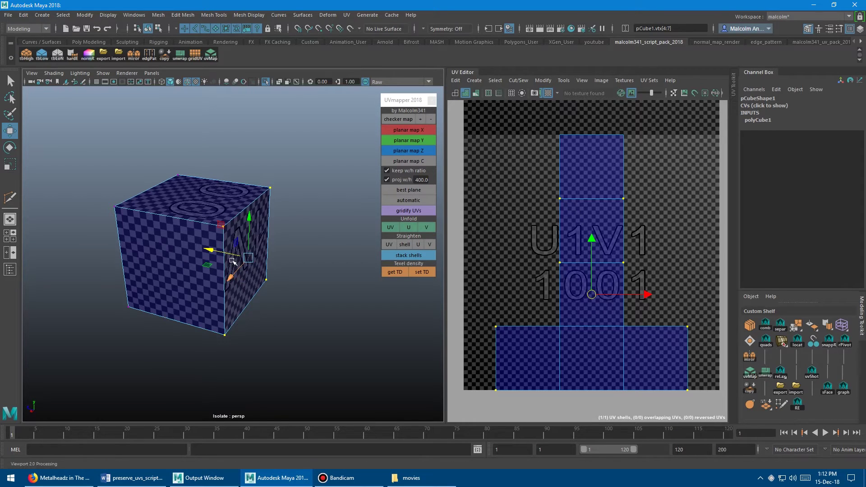
{"action": "left_click_drag", "start_coordinate": [216, 251], "coordinate": [297, 266]}
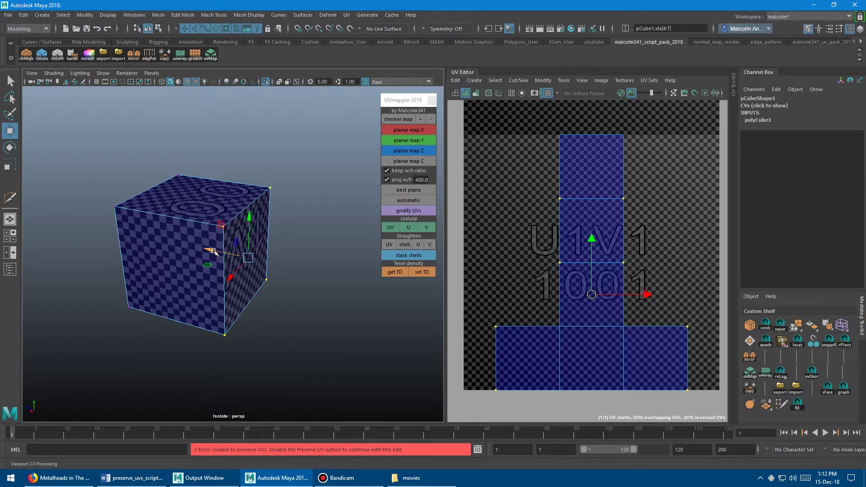
Stretch the cube to about one and a half times its length by moving the selected face vertices outward along Z
{"action": "left_click_drag", "start_coordinate": [211, 250], "coordinate": [261, 262]}
{"action": "left_click_drag", "start_coordinate": [335, 353], "coordinate": [222, 228], "text": "alt"}
{"action": "left_click_drag", "start_coordinate": [225, 341], "coordinate": [316, 329], "text": "alt"}
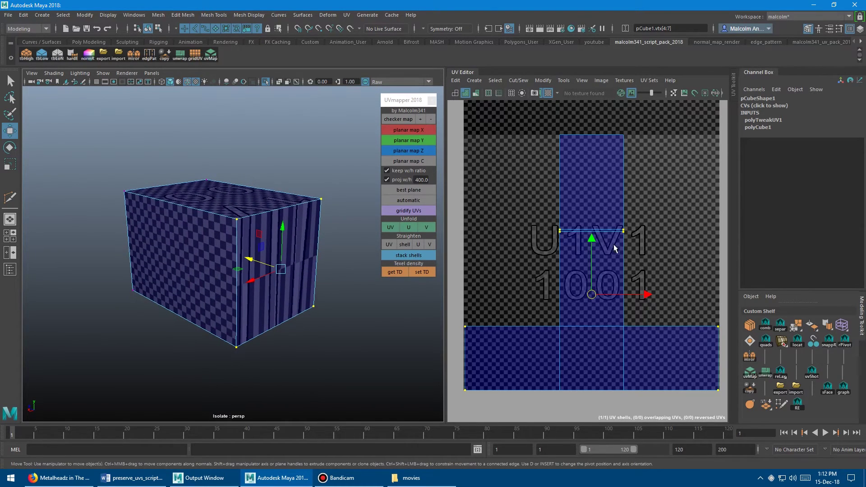
Undo the vertex moves that stretched the cube along Z
{"action": "key", "text": "ctrl+z"}
{"action": "key", "text": "ctrl+z"}
{"action": "key", "text": "ctrl+z"}
{"action": "key", "text": "ctrl+z"}
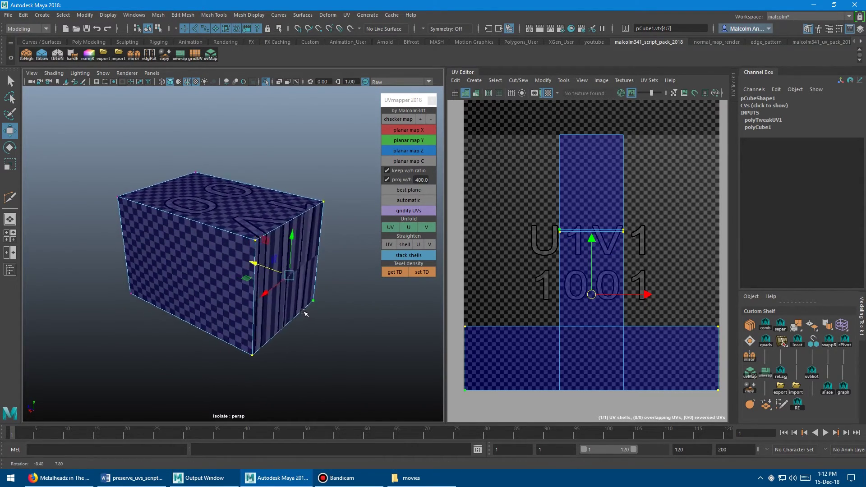
{"action": "left_click_drag", "start_coordinate": [237, 191], "coordinate": [273, 191], "text": "alt"}
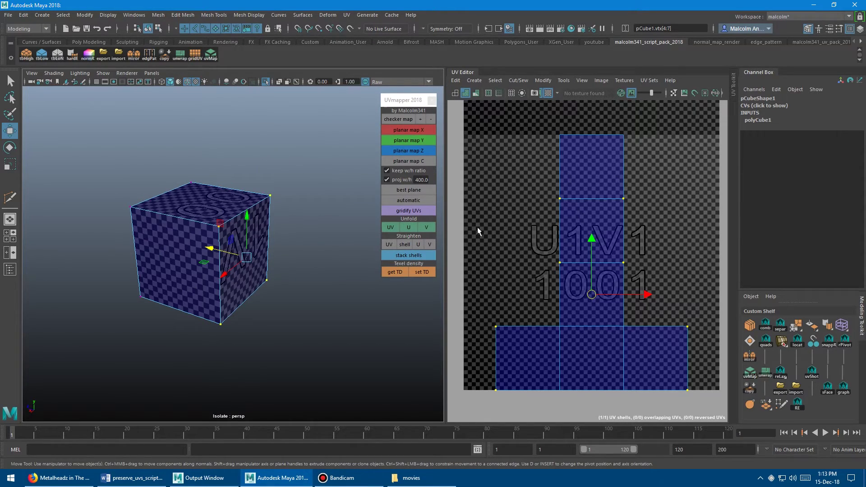
{"action": "left_click_drag", "start_coordinate": [286, 167], "coordinate": [295, 156], "text": "alt"}
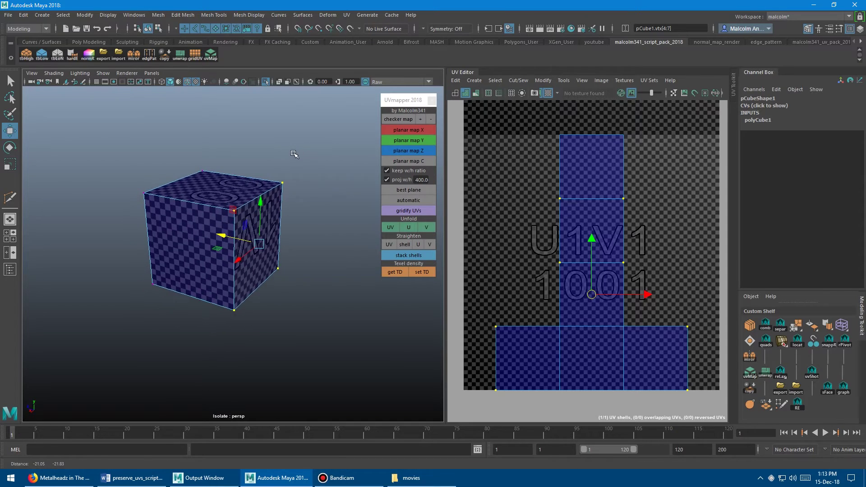
{"action": "mouse_move", "coordinate": [295, 156]}
{"action": "right_mouse_down", "text": "alt"}
{"action": "mouse_move", "coordinate": [260, 154]}
{"action": "mouse_move", "coordinate": [286, 156]}
{"action": "right_mouse_up", "text": "alt"}
{"action": "left_click_drag", "start_coordinate": [287, 155], "coordinate": [261, 163], "text": "alt"}
{"action": "right_click_drag", "start_coordinate": [262, 162], "coordinate": [302, 160], "text": "alt"}
{"action": "mouse_move", "coordinate": [301, 160]}
{"action": "left_mouse_down", "text": "alt"}
{"action": "mouse_move", "coordinate": [291, 155]}
{"action": "mouse_move", "coordinate": [294, 166]}
{"action": "left_mouse_up", "text": "alt"}
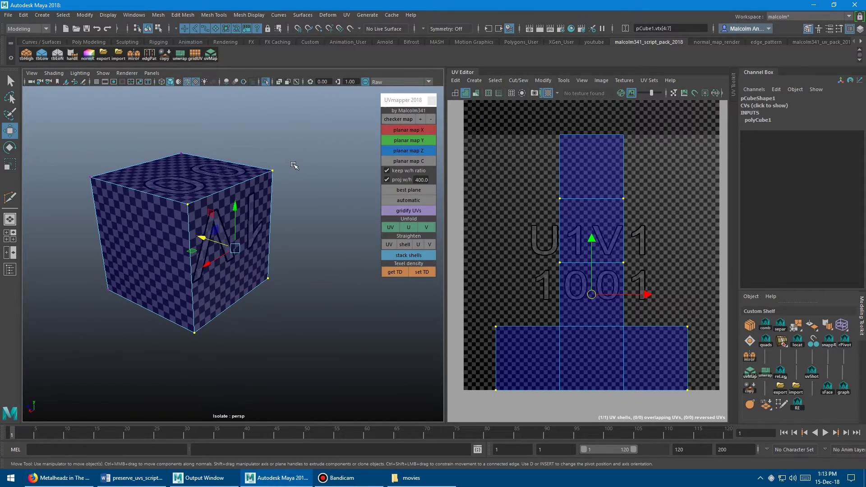
Leave vertex mode and return the cube to object mode
{"action": "key", "text": "q"}
{"action": "right_click", "coordinate": [209, 173]}
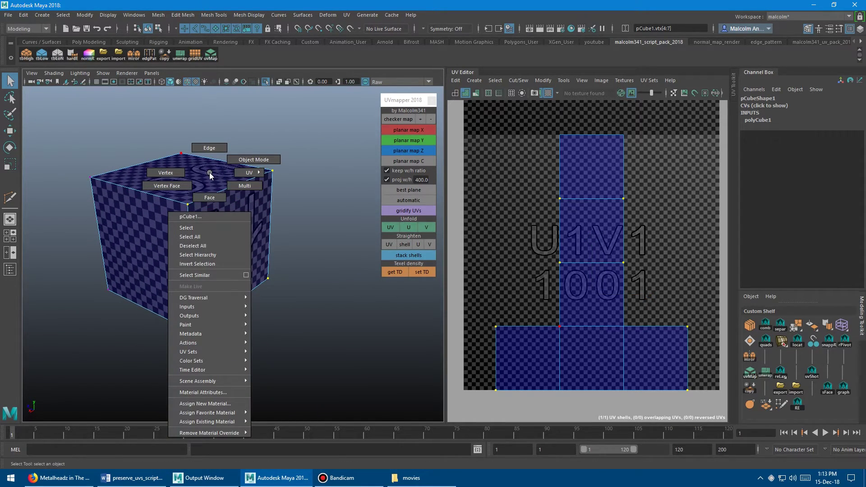
{"action": "key", "text": "Escape"}
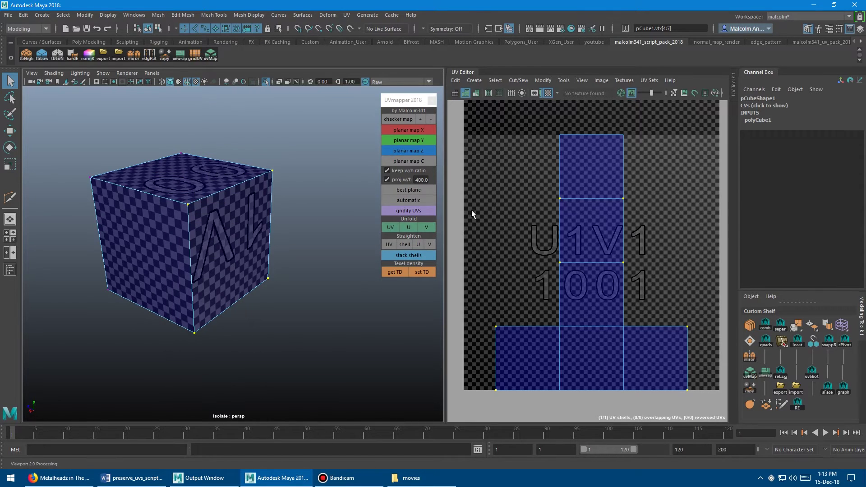
{"action": "left_click_drag", "start_coordinate": [286, 187], "coordinate": [303, 188], "text": "alt"}
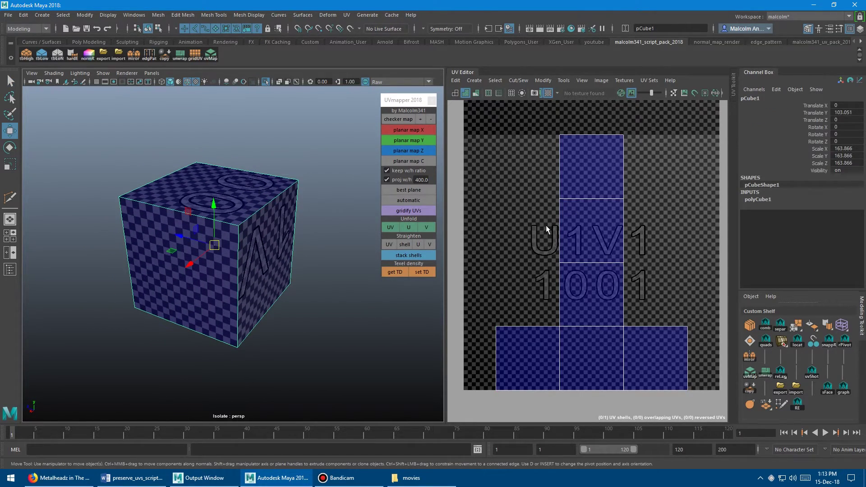
Detach the UV face above the layout's centre into its own shell and move it aside to the empty area
{"action": "middle_click_drag", "start_coordinate": [546, 228], "coordinate": [521, 211], "text": "alt"}
{"action": "right_click_drag", "start_coordinate": [573, 195], "coordinate": [574, 220]}
{"action": "left_click", "coordinate": [582, 213]}
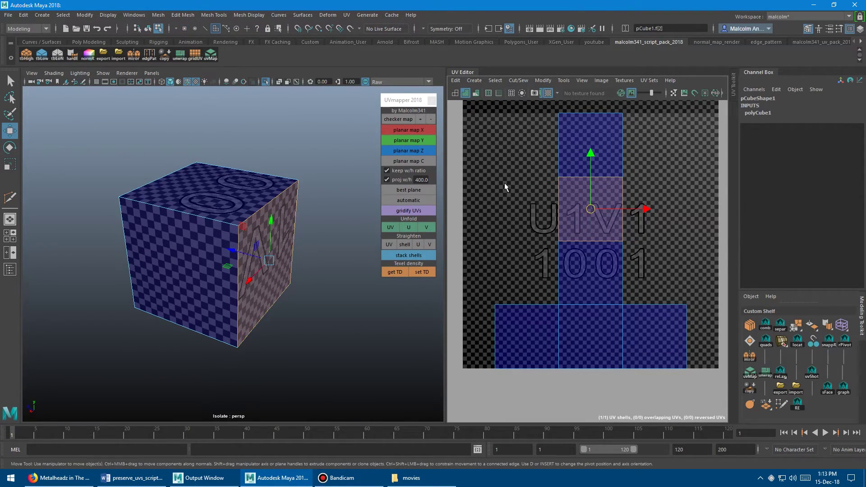
{"action": "right_click_drag", "start_coordinate": [505, 182], "coordinate": [535, 200]}
{"action": "middle_click_drag", "start_coordinate": [535, 200], "coordinate": [458, 191]}
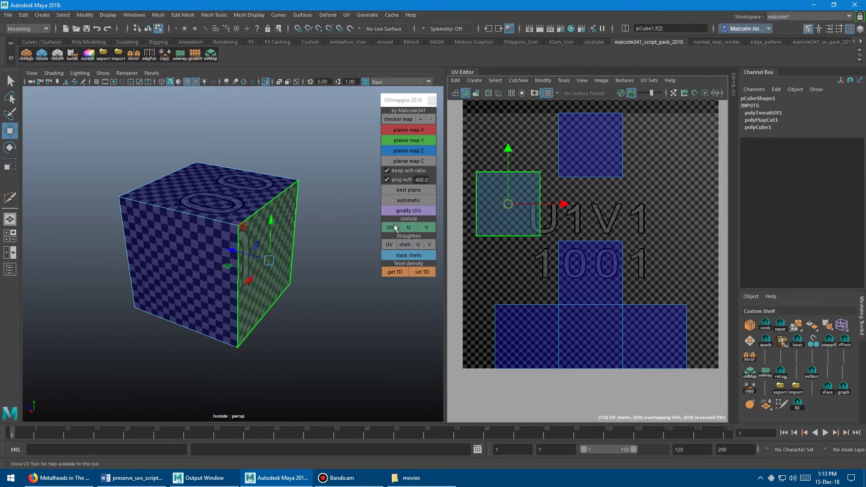
Select the four vertices of the detached side face and stretch the cube outward along Z to about twice its length
{"action": "left_click_drag", "start_coordinate": [282, 187], "coordinate": [290, 182], "text": "alt"}
{"action": "right_click_drag", "start_coordinate": [283, 182], "coordinate": [253, 185]}
{"action": "left_click_drag", "start_coordinate": [254, 184], "coordinate": [273, 176], "text": "alt"}
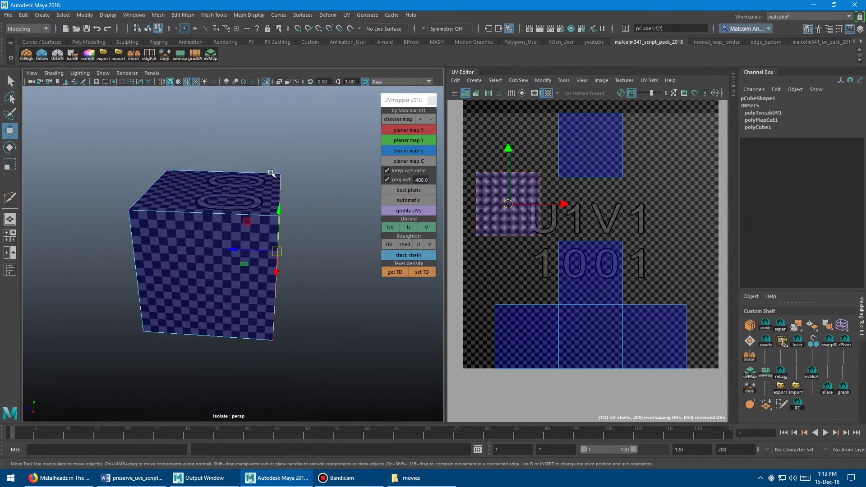
{"action": "left_click_drag", "start_coordinate": [249, 145], "coordinate": [336, 310]}
{"action": "left_click_drag", "start_coordinate": [238, 264], "coordinate": [334, 277]}
Pull the selected face vertices back inward along Z to shorten the stretched box
{"action": "right_click_drag", "start_coordinate": [280, 276], "coordinate": [218, 272], "text": "alt"}
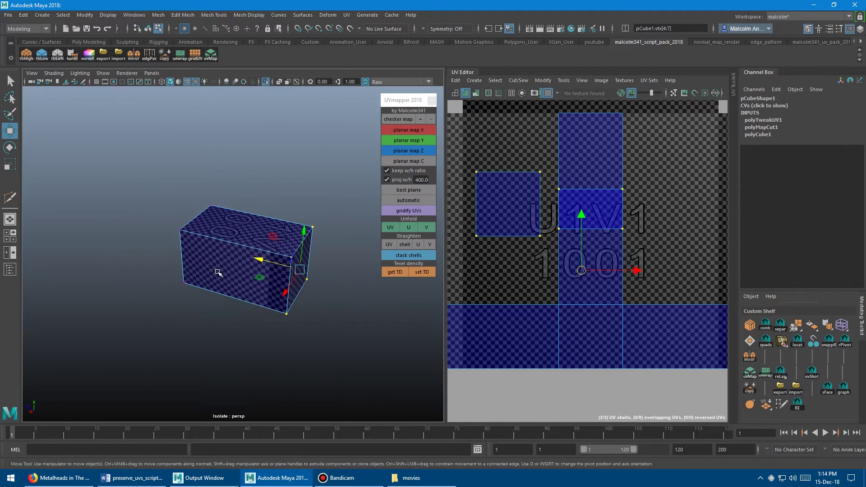
{"action": "middle_click_drag", "start_coordinate": [218, 272], "coordinate": [158, 248], "text": "alt"}
{"action": "left_click_drag", "start_coordinate": [203, 237], "coordinate": [164, 257]}
{"action": "middle_click_drag", "start_coordinate": [180, 283], "coordinate": [187, 285], "text": "alt"}
{"action": "right_click_drag", "start_coordinate": [187, 285], "coordinate": [246, 276], "text": "alt"}
{"action": "middle_click_drag", "start_coordinate": [246, 276], "coordinate": [315, 285], "text": "alt"}
{"action": "right_click_drag", "start_coordinate": [314, 284], "coordinate": [318, 284], "text": "alt"}
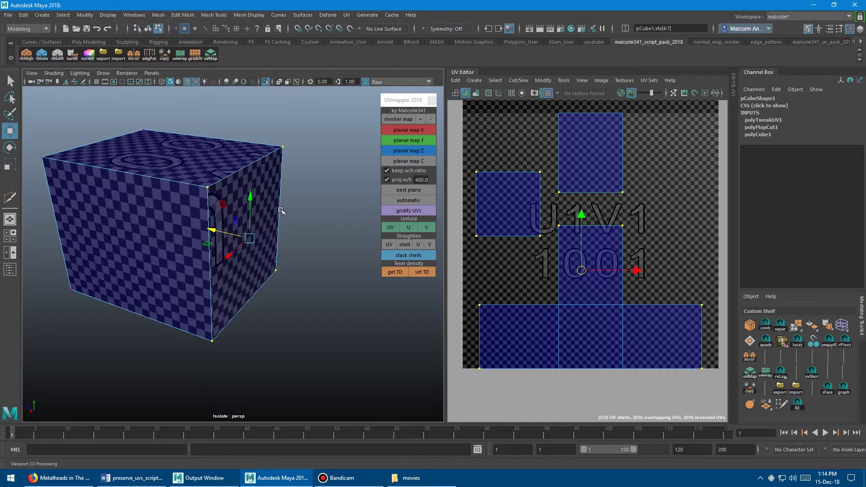
Undo the vertex moves, the UV shell separation and the face selection, back to the original cube in object mode
{"action": "key", "text": "ctrl+z"}
{"action": "key", "text": "ctrl+z"}
{"action": "key", "text": "ctrl+z"}
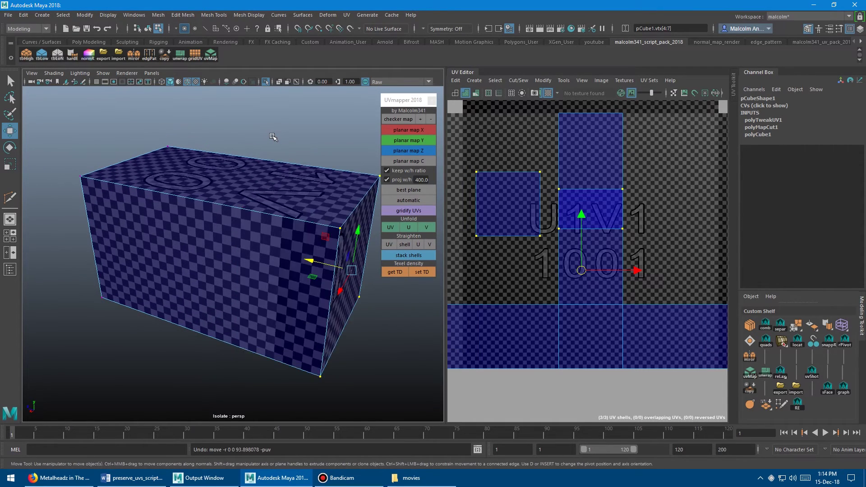
{"action": "key", "text": "ctrl+z"}
{"action": "key", "text": "ctrl+z"}
{"action": "key", "text": "ctrl+z"}
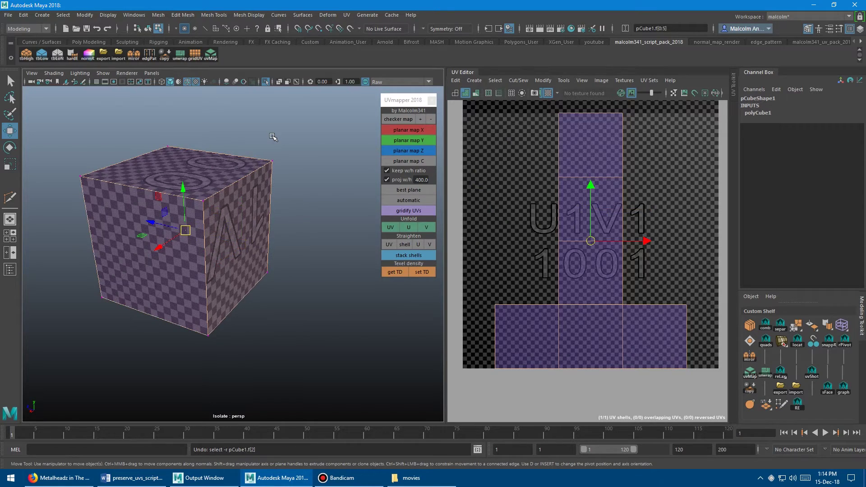
{"action": "key", "text": "ctrl+z"}
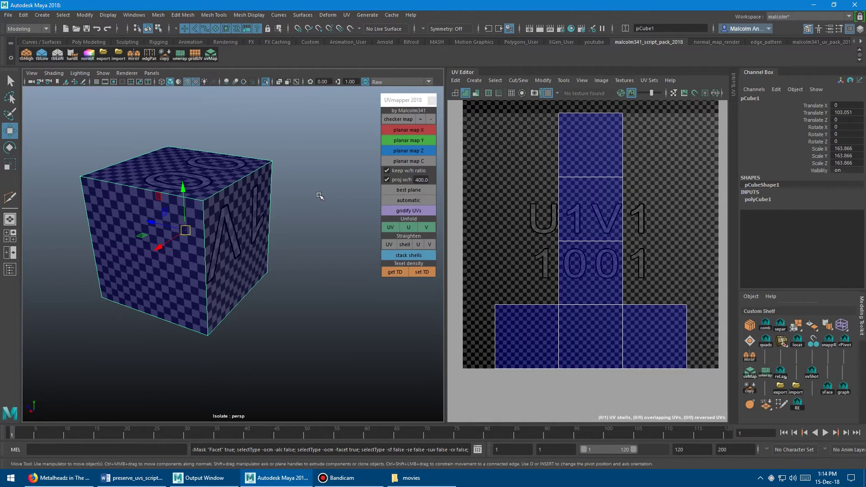
Select the cube's side face in face mode and separate it into its own object
{"action": "left_click_drag", "start_coordinate": [320, 196], "coordinate": [292, 178], "text": "alt"}
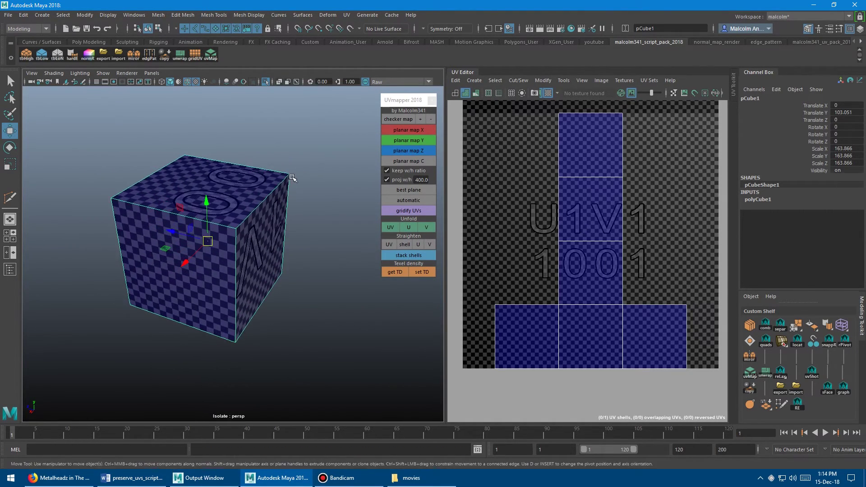
{"action": "mouse_move", "coordinate": [292, 177]}
{"action": "right_mouse_down", "text": "alt"}
{"action": "mouse_move", "coordinate": [319, 175]}
{"action": "mouse_move", "coordinate": [271, 170]}
{"action": "mouse_move", "coordinate": [300, 167]}
{"action": "right_mouse_up", "text": "alt"}
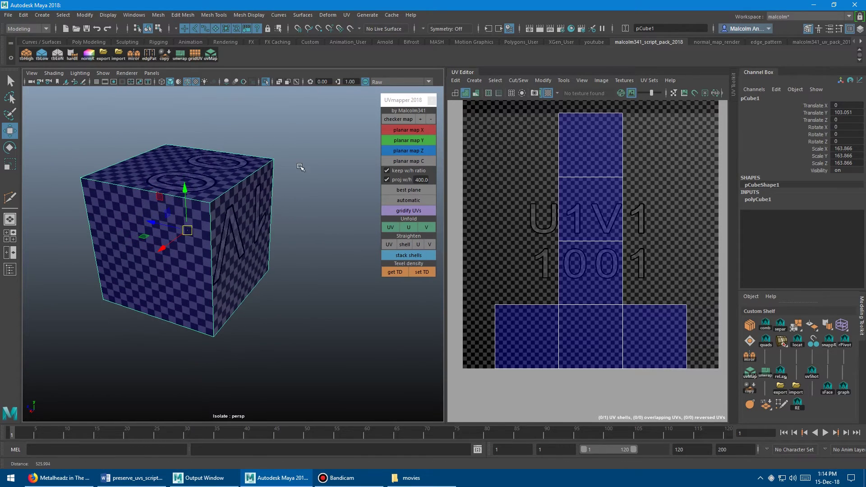
{"action": "left_click_drag", "start_coordinate": [300, 168], "coordinate": [300, 168], "text": "alt"}
{"action": "key", "text": "q"}
{"action": "right_click_drag", "start_coordinate": [255, 182], "coordinate": [255, 209]}
{"action": "left_click", "coordinate": [251, 211]}
{"action": "right_click_drag", "start_coordinate": [293, 176], "coordinate": [315, 176], "text": "alt"}
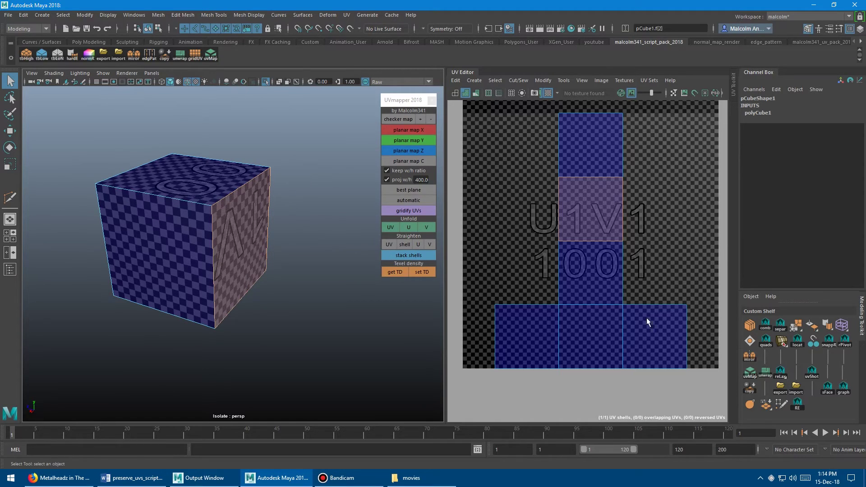
{"action": "left_click", "coordinate": [778, 328]}
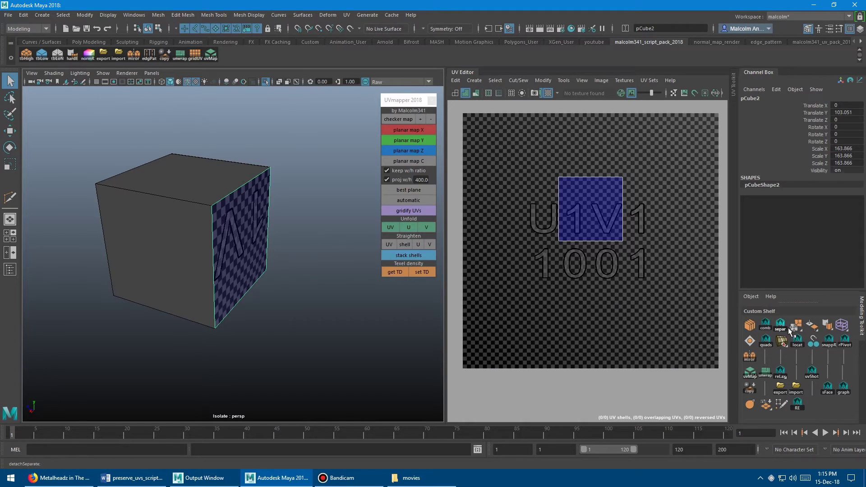
Check that the side face and cube body are separate objects by selecting each, and undo the trial move
{"action": "left_click", "coordinate": [318, 191]}
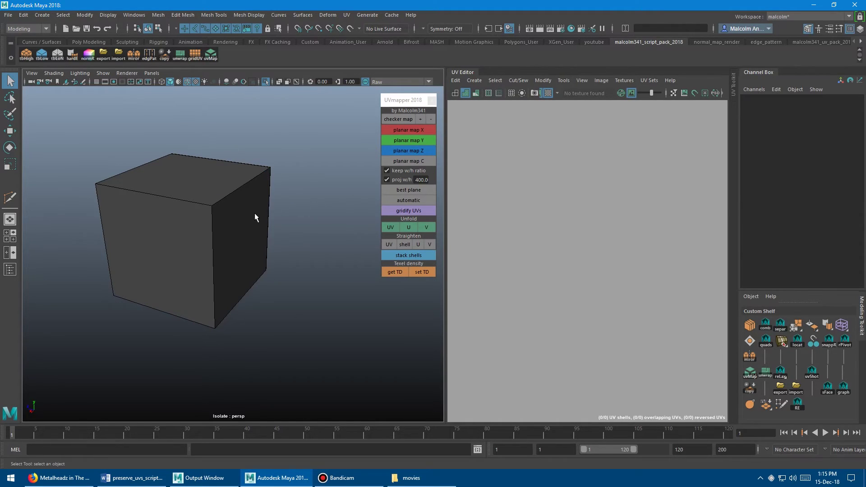
{"action": "left_click", "coordinate": [254, 213]}
{"action": "key", "text": "w"}
{"action": "left_click_drag", "start_coordinate": [190, 232], "coordinate": [250, 247]}
{"action": "key", "text": "Delete"}
{"action": "left_click", "coordinate": [235, 166]}
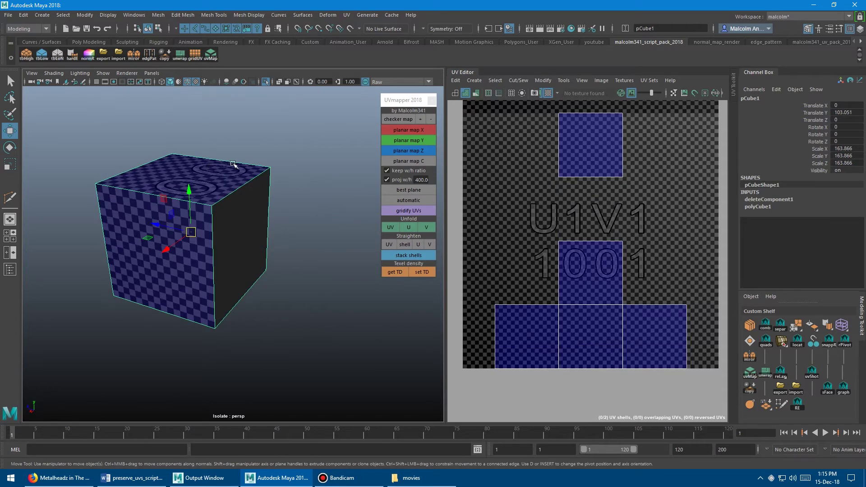
{"action": "middle_click_drag", "start_coordinate": [285, 139], "coordinate": [247, 124]}
{"action": "key", "text": "ctrl+z"}
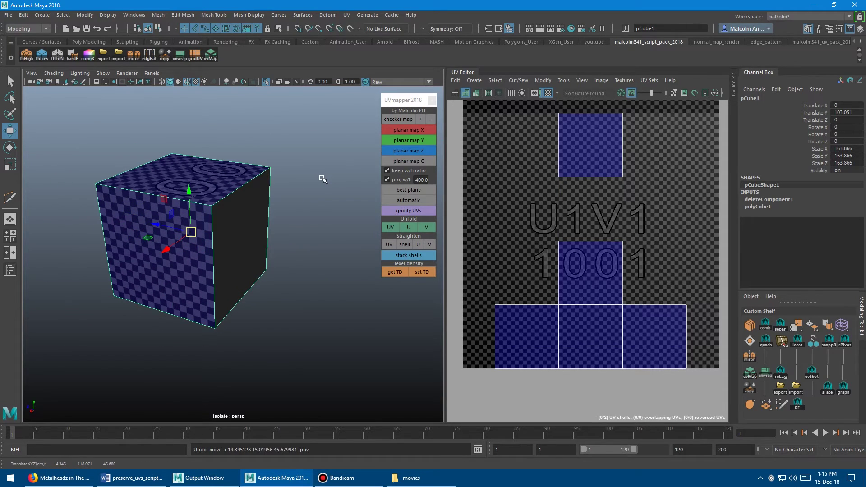
{"action": "left_click", "coordinate": [241, 201]}
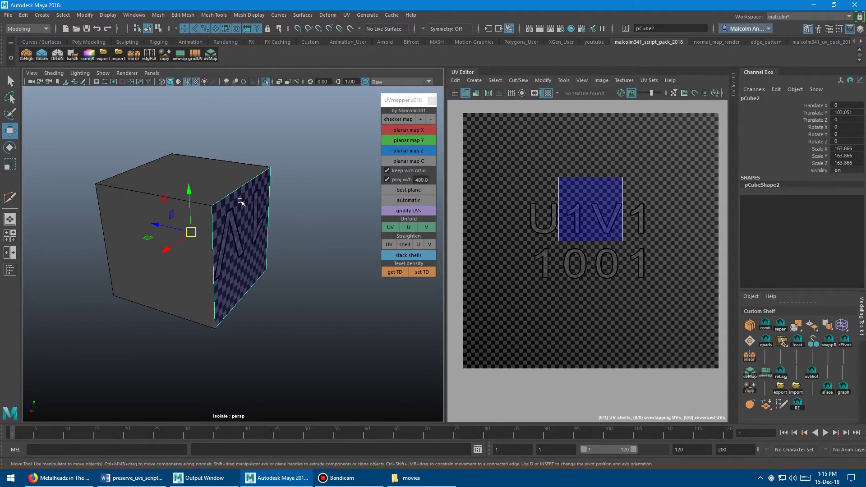
{"action": "left_click", "coordinate": [214, 180]}
{"action": "left_click", "coordinate": [244, 214]}
Switch the cube body to vertex mode and select the four vertices around its open end
{"action": "left_click", "coordinate": [226, 177]}
{"action": "right_click_drag", "start_coordinate": [231, 175], "coordinate": [199, 176]}
{"action": "left_click_drag", "start_coordinate": [252, 177], "coordinate": [291, 154], "text": "alt"}
{"action": "left_click_drag", "start_coordinate": [218, 143], "coordinate": [269, 271]}
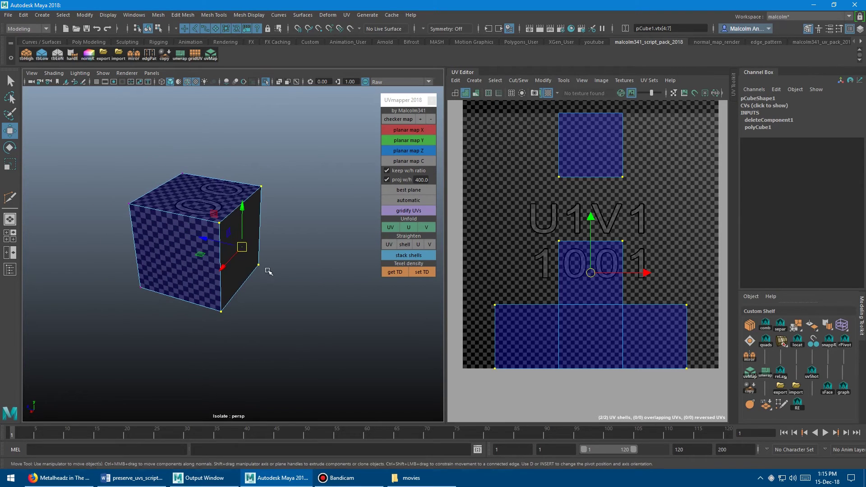
Move the open-end vertices outward along Z to more than double the cube body's length, and return to object mode
{"action": "left_click_drag", "start_coordinate": [209, 241], "coordinate": [166, 242]}
{"action": "right_click_drag", "start_coordinate": [166, 242], "coordinate": [197, 243], "text": "alt"}
{"action": "left_click_drag", "start_coordinate": [228, 247], "coordinate": [244, 252]}
{"action": "key", "text": "F8"}
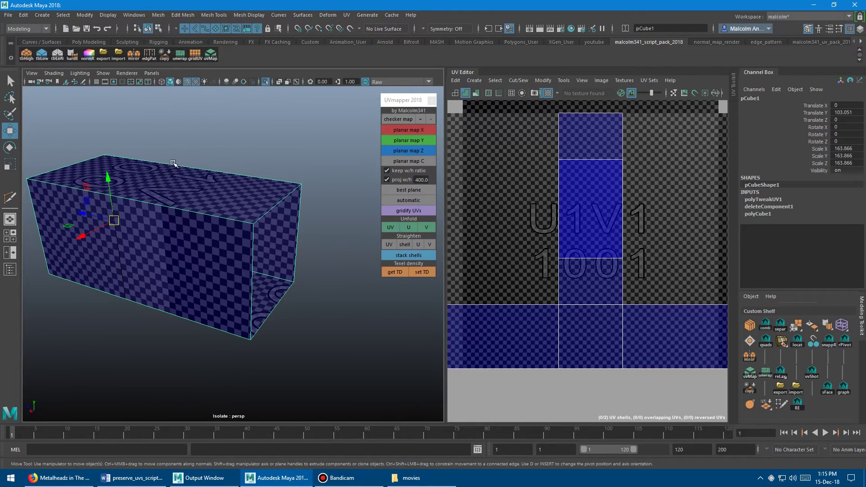
Snap the separated side face onto the stretched box's open end at Translate Z -208.325, and select both pieces
{"action": "left_click", "coordinate": [153, 182]}
{"action": "left_click_drag", "start_coordinate": [96, 213], "coordinate": [302, 185]}
{"action": "key", "text": "v"}
{"action": "left_click", "coordinate": [318, 191]}
{"action": "left_click", "coordinate": [230, 194]}
{"action": "left_click", "coordinate": [270, 254], "text": "shift"}
{"action": "left_click_drag", "start_coordinate": [299, 314], "coordinate": [274, 299], "text": "alt"}
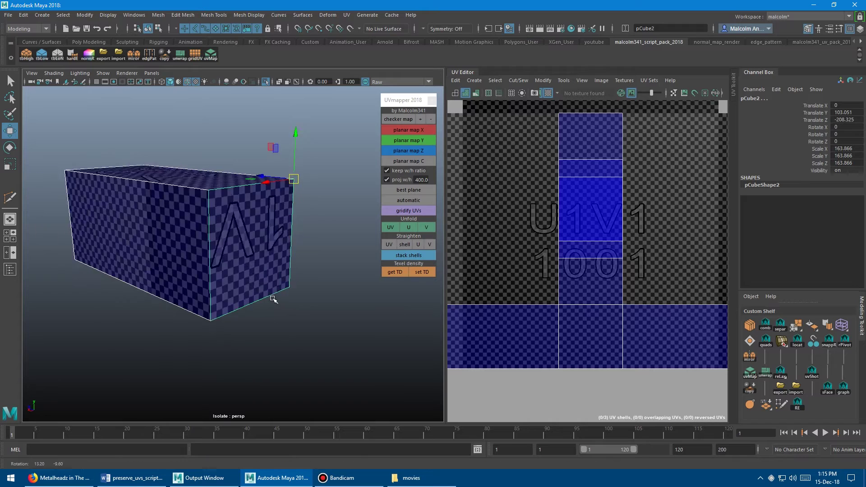
{"action": "left_click_drag", "start_coordinate": [244, 241], "coordinate": [238, 246], "text": "alt"}
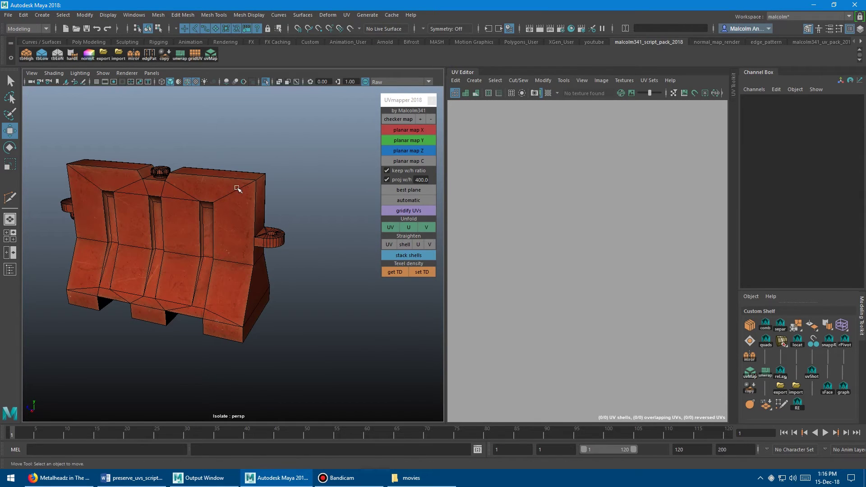
Select the traffic barrier and turn on the UVmapper checker map for it
{"action": "mouse_move", "coordinate": [239, 189]}
{"action": "left_mouse_down", "text": "alt"}
{"action": "mouse_move", "coordinate": [252, 176]}
{"action": "mouse_move", "coordinate": [245, 189]}
{"action": "left_mouse_up", "text": "alt"}
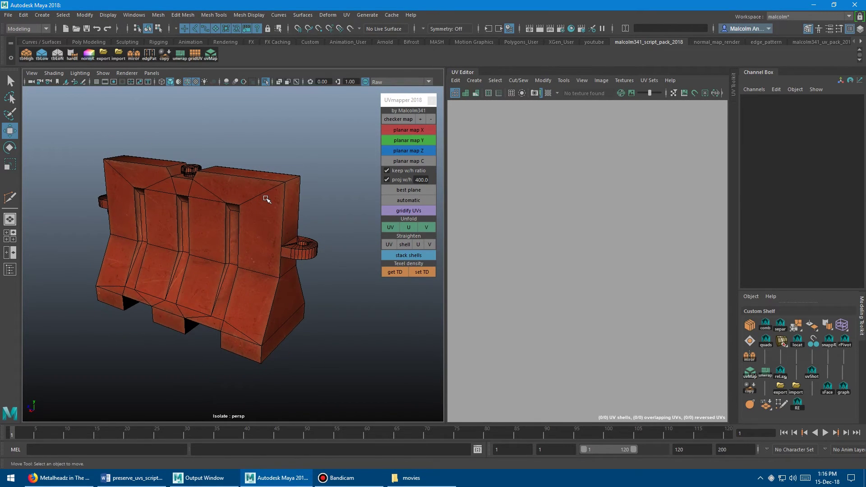
{"action": "left_click", "coordinate": [266, 199]}
{"action": "middle_click_drag", "start_coordinate": [545, 204], "coordinate": [543, 202], "text": "alt"}
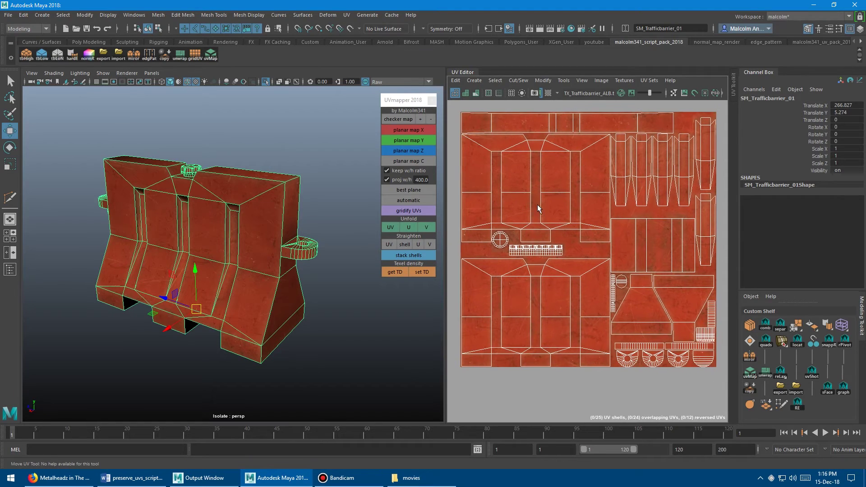
{"action": "mouse_move", "coordinate": [227, 174]}
{"action": "middle_mouse_down", "text": "alt"}
{"action": "mouse_move", "coordinate": [216, 177]}
{"action": "mouse_move", "coordinate": [214, 167]}
{"action": "middle_mouse_up", "text": "alt"}
{"action": "left_click", "coordinate": [403, 118]}
{"action": "left_click", "coordinate": [402, 118]}
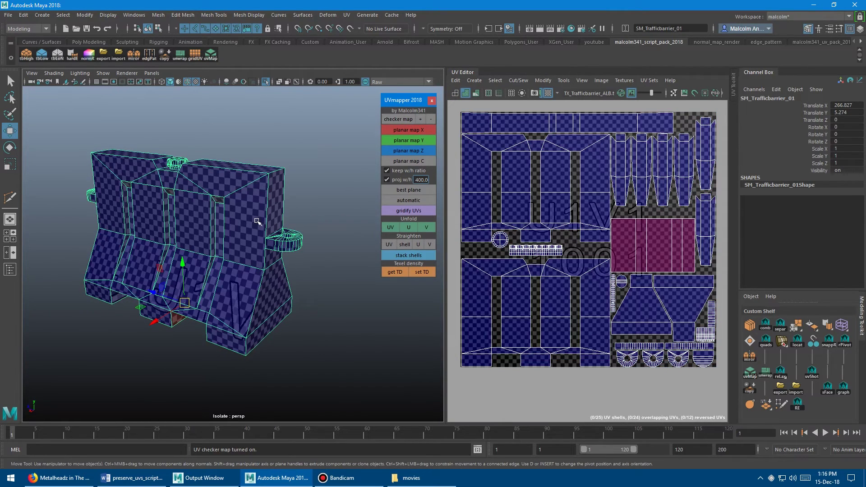
Switch the barrier to vertex mode and select all vertices at its end, including the round connector
{"action": "left_click_drag", "start_coordinate": [248, 233], "coordinate": [267, 225], "text": "alt"}
{"action": "right_click_drag", "start_coordinate": [272, 209], "coordinate": [231, 207]}
{"action": "left_click_drag", "start_coordinate": [229, 209], "coordinate": [236, 204], "text": "alt"}
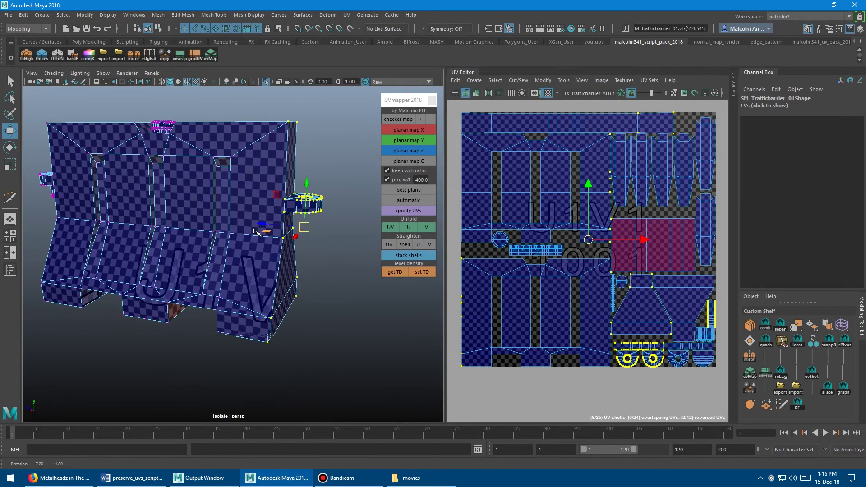
{"action": "right_click_drag", "start_coordinate": [236, 204], "coordinate": [205, 206], "text": "alt"}
{"action": "left_click_drag", "start_coordinate": [201, 219], "coordinate": [215, 232], "text": "alt"}
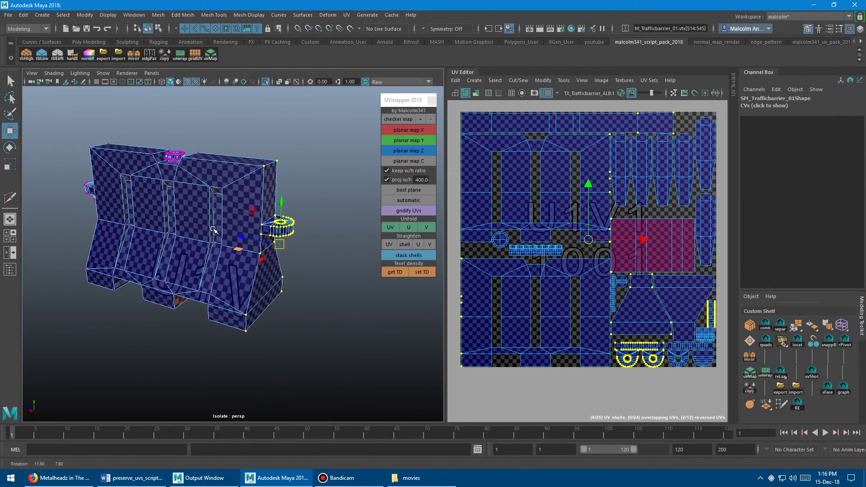
Try to move the barrier's selected end vertices along Z with Preserve UVs on, and undo the attempt
{"action": "right_click_drag", "start_coordinate": [189, 220], "coordinate": [210, 192], "text": "alt"}
{"action": "middle_click_drag", "start_coordinate": [211, 191], "coordinate": [210, 200], "text": "alt"}
{"action": "right_click_drag", "start_coordinate": [209, 200], "coordinate": [220, 198], "text": "alt"}
{"action": "middle_click_drag", "start_coordinate": [517, 265], "coordinate": [513, 273], "text": "alt"}
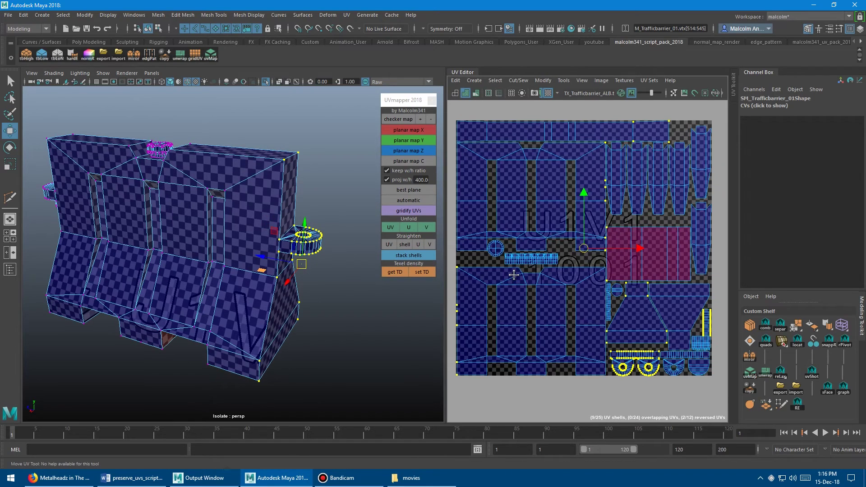
{"action": "right_click_drag", "start_coordinate": [513, 274], "coordinate": [526, 276], "text": "alt"}
{"action": "middle_click_drag", "start_coordinate": [526, 276], "coordinate": [533, 277], "text": "alt"}
{"action": "left_click_drag", "start_coordinate": [277, 269], "coordinate": [321, 286]}
{"action": "key", "text": "ctrl+z"}
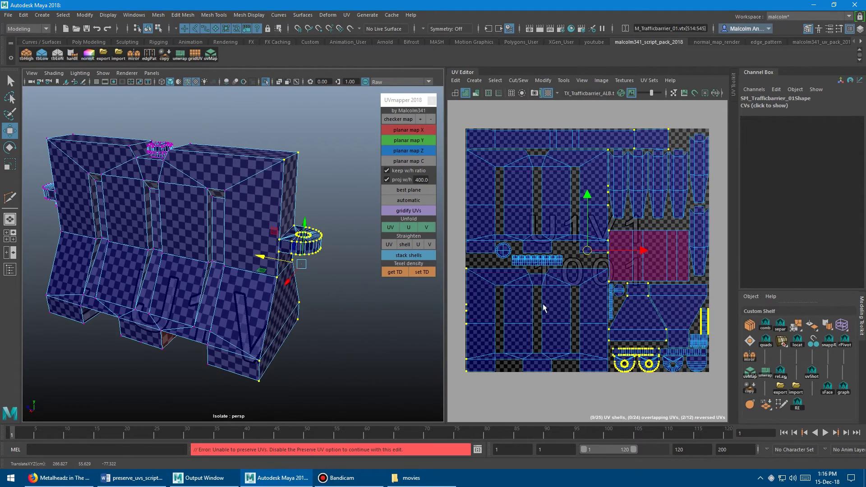
{"action": "mouse_move", "coordinate": [499, 308]}
{"action": "middle_mouse_down", "text": "alt"}
{"action": "mouse_move", "coordinate": [536, 281]}
{"action": "mouse_move", "coordinate": [505, 305]}
{"action": "middle_mouse_up", "text": "alt"}
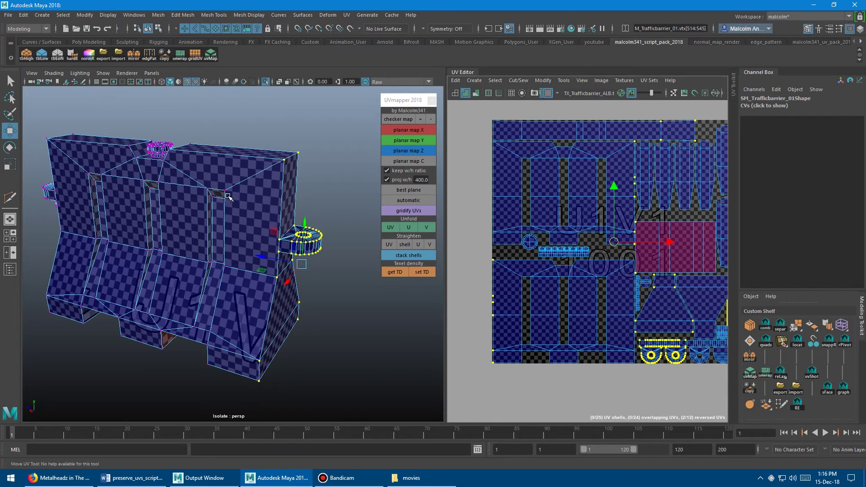
Switch the barrier to face mode and select all the faces of its end, including the round connector
{"action": "middle_click_drag", "start_coordinate": [602, 248], "coordinate": [563, 249], "text": "alt"}
{"action": "right_click_drag", "start_coordinate": [563, 249], "coordinate": [541, 253], "text": "alt"}
{"action": "middle_click_drag", "start_coordinate": [530, 254], "coordinate": [538, 251], "text": "alt"}
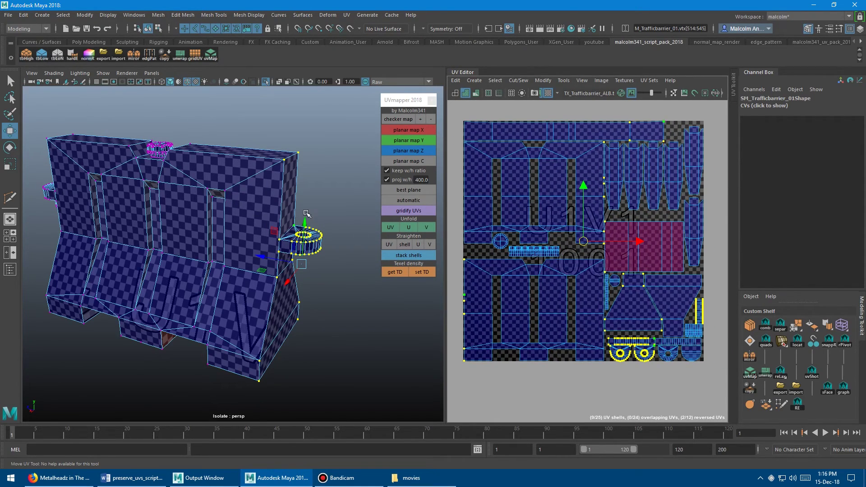
{"action": "right_click_drag", "start_coordinate": [249, 178], "coordinate": [288, 194]}
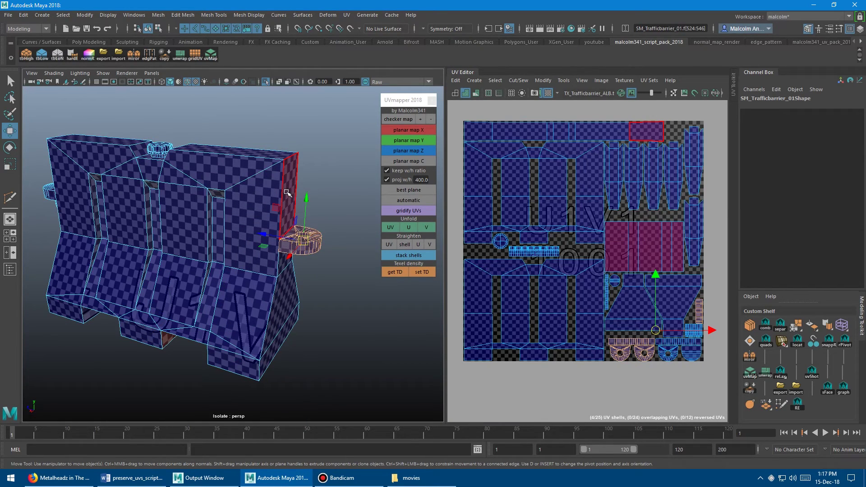
{"action": "left_click", "coordinate": [287, 194]}
{"action": "left_click_drag", "start_coordinate": [287, 194], "coordinate": [348, 158], "text": "alt"}
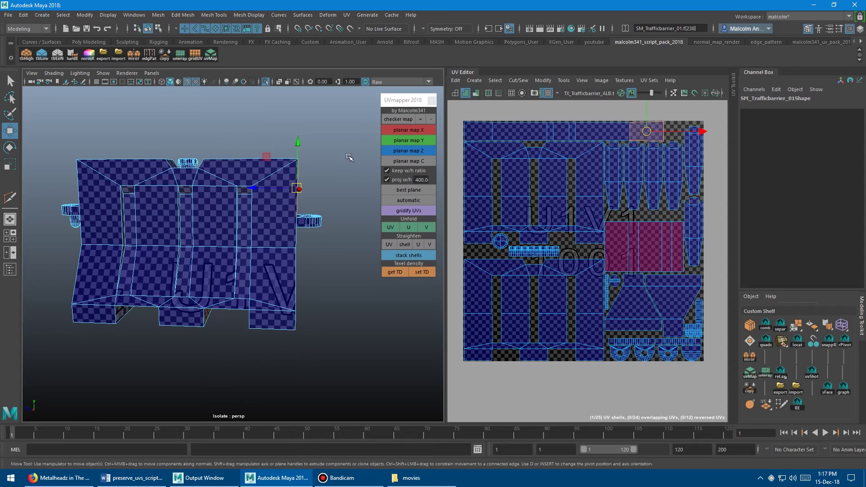
{"action": "left_click_drag", "start_coordinate": [309, 348], "coordinate": [259, 347]}
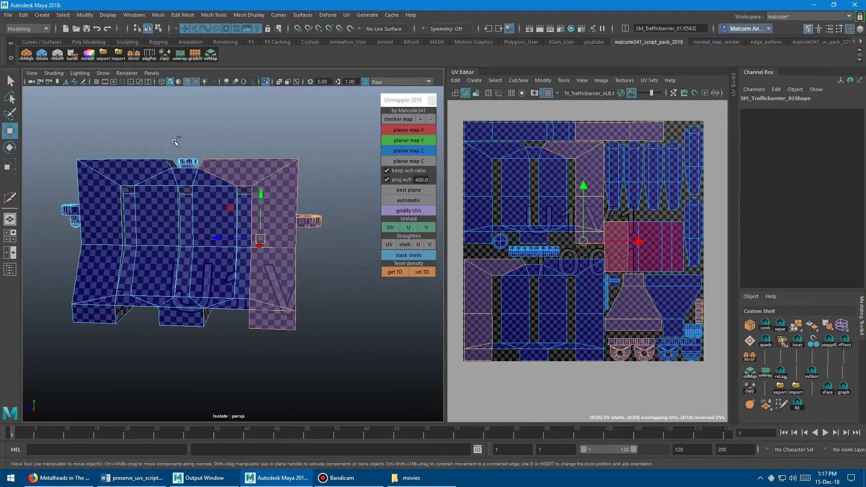
{"action": "left_click_drag", "start_coordinate": [230, 267], "coordinate": [321, 303]}
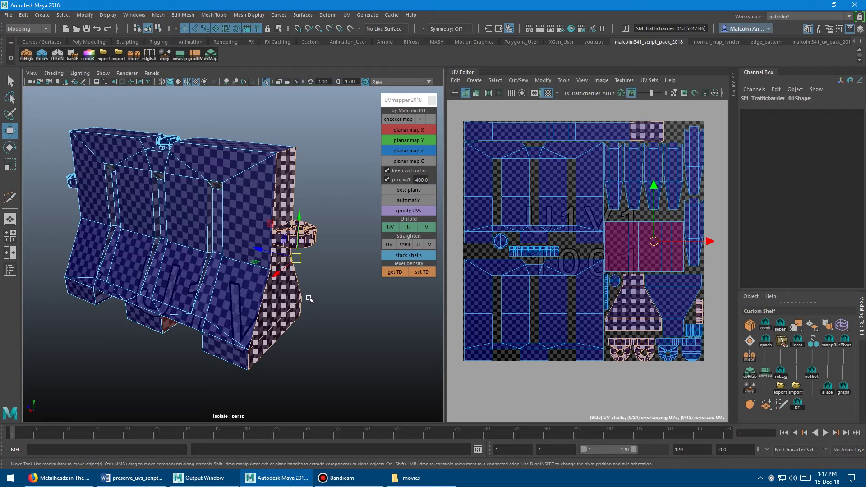
Extract the selected end faces from the traffic barrier into a separate mesh
{"action": "left_click", "coordinate": [778, 332]}
{"action": "left_click", "coordinate": [158, 15]}
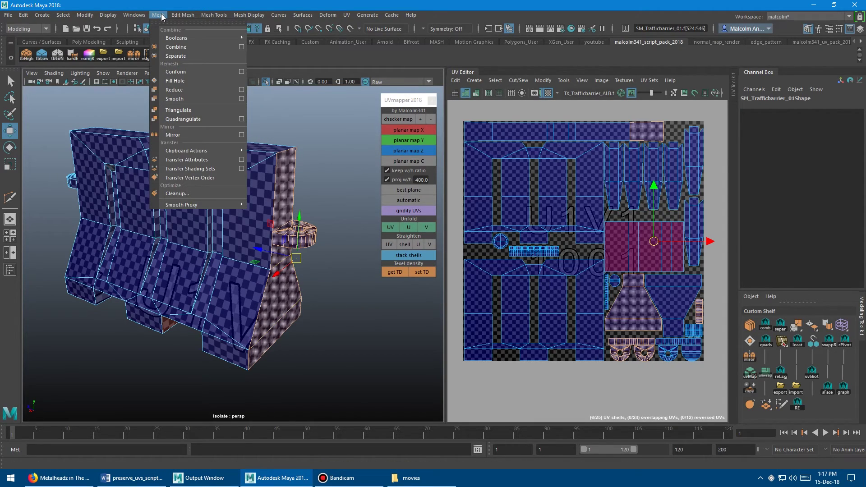
{"action": "left_click", "coordinate": [186, 15]}
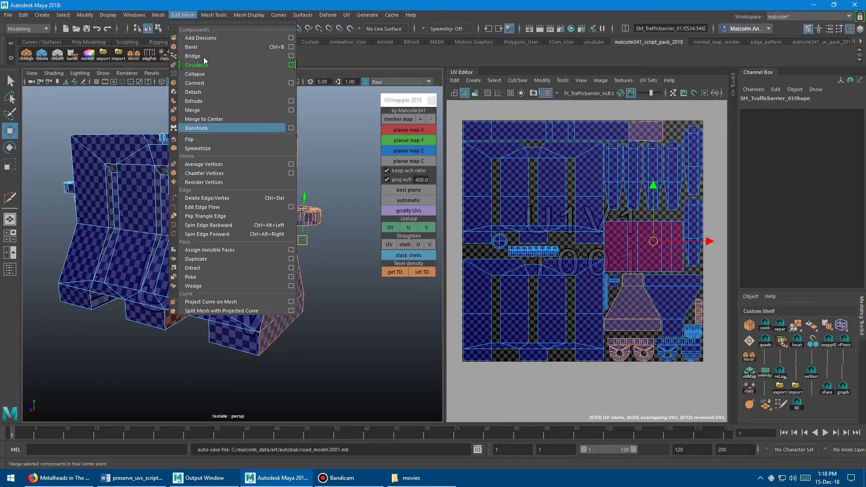
{"action": "left_click", "coordinate": [224, 268]}
{"action": "mouse_move", "coordinate": [181, 205]}
{"action": "left_mouse_down", "text": "alt"}
{"action": "mouse_move", "coordinate": [178, 188]}
{"action": "mouse_move", "coordinate": [183, 198]}
{"action": "left_mouse_up", "text": "alt"}
{"action": "key", "text": "w"}
{"action": "key", "text": "ctrl+z"}
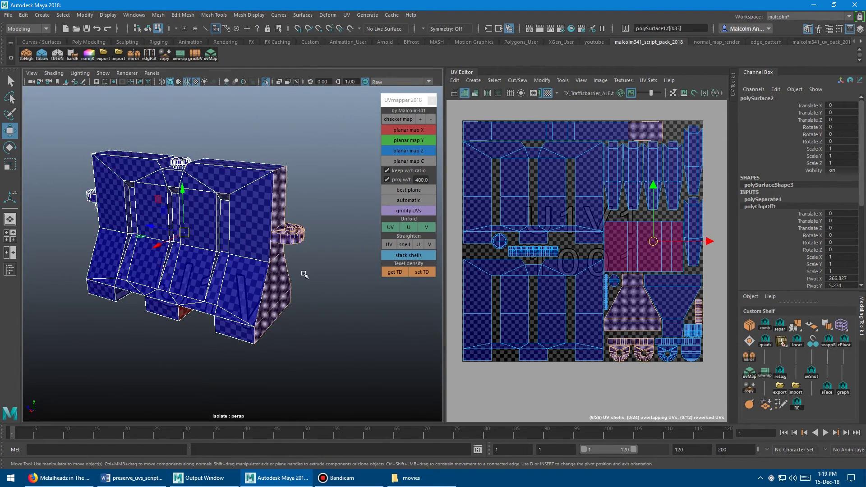
Try moving the extracted end piece away from the barrier in object mode, and undo the move
{"action": "right_click_drag", "start_coordinate": [273, 209], "coordinate": [299, 201]}
{"action": "left_click", "coordinate": [293, 236]}
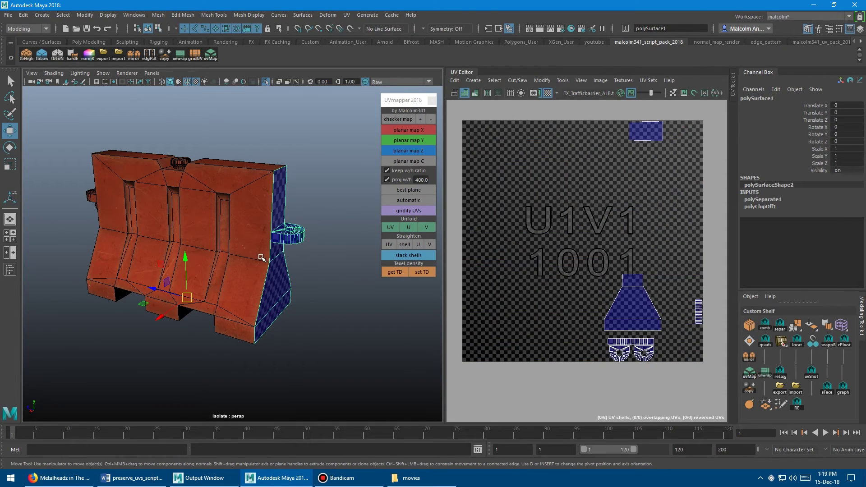
{"action": "left_click_drag", "start_coordinate": [186, 300], "coordinate": [242, 306]}
{"action": "key", "text": "ctrl+z"}
Select the barrier body, switch it to vertex mode and select all vertices around its open end
{"action": "left_click", "coordinate": [243, 205]}
{"action": "left_click_drag", "start_coordinate": [220, 185], "coordinate": [242, 184], "text": "alt"}
{"action": "right_click_drag", "start_coordinate": [248, 164], "coordinate": [193, 164]}
{"action": "mouse_move", "coordinate": [240, 197]}
{"action": "left_mouse_down", "text": "alt"}
{"action": "mouse_move", "coordinate": [240, 187]}
{"action": "mouse_move", "coordinate": [208, 183]}
{"action": "mouse_move", "coordinate": [244, 166]}
{"action": "mouse_move", "coordinate": [209, 239]}
{"action": "mouse_move", "coordinate": [296, 264]}
{"action": "mouse_move", "coordinate": [289, 257]}
{"action": "mouse_move", "coordinate": [299, 277]}
{"action": "mouse_move", "coordinate": [261, 277]}
{"action": "mouse_move", "coordinate": [371, 290]}
{"action": "mouse_move", "coordinate": [234, 282]}
{"action": "mouse_move", "coordinate": [317, 287]}
{"action": "mouse_move", "coordinate": [237, 282]}
{"action": "mouse_move", "coordinate": [284, 286]}
{"action": "mouse_move", "coordinate": [255, 283]}
{"action": "left_mouse_up", "text": "alt"}
{"action": "key", "text": "ctrl+z"}
{"action": "middle_click_drag", "start_coordinate": [187, 244], "coordinate": [145, 216], "text": "alt"}
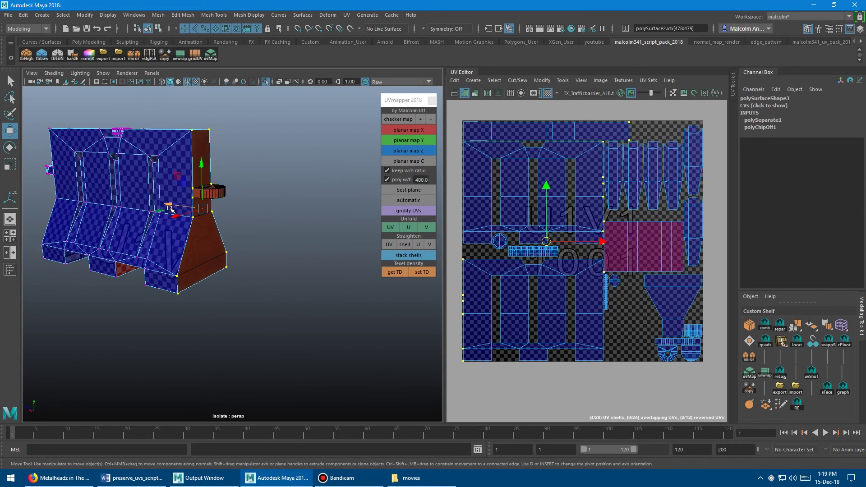
Stretch the barrier body to several times its length by moving the open-end vertices along Z with Preserve UVs on
{"action": "left_click_drag", "start_coordinate": [176, 209], "coordinate": [294, 221]}
{"action": "right_click_drag", "start_coordinate": [222, 226], "coordinate": [206, 227], "text": "alt"}
{"action": "middle_click_drag", "start_coordinate": [206, 227], "coordinate": [129, 206], "text": "alt"}
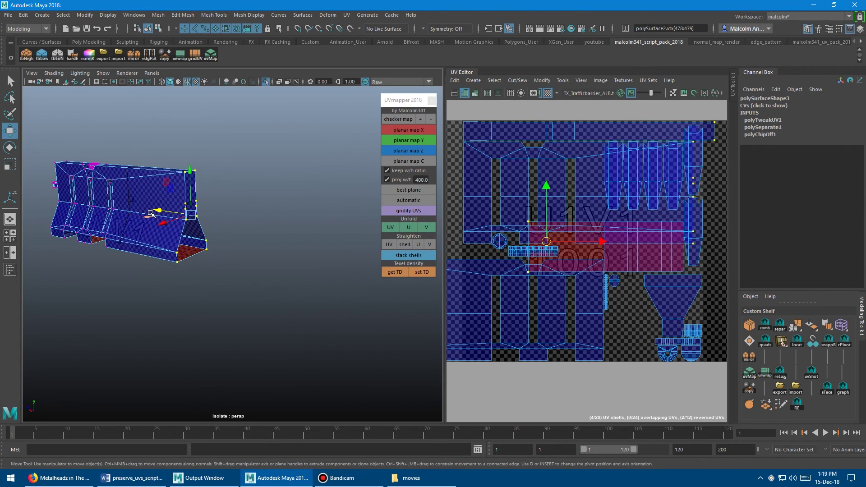
{"action": "left_click_drag", "start_coordinate": [160, 212], "coordinate": [314, 247]}
{"action": "right_click_drag", "start_coordinate": [195, 225], "coordinate": [214, 226], "text": "alt"}
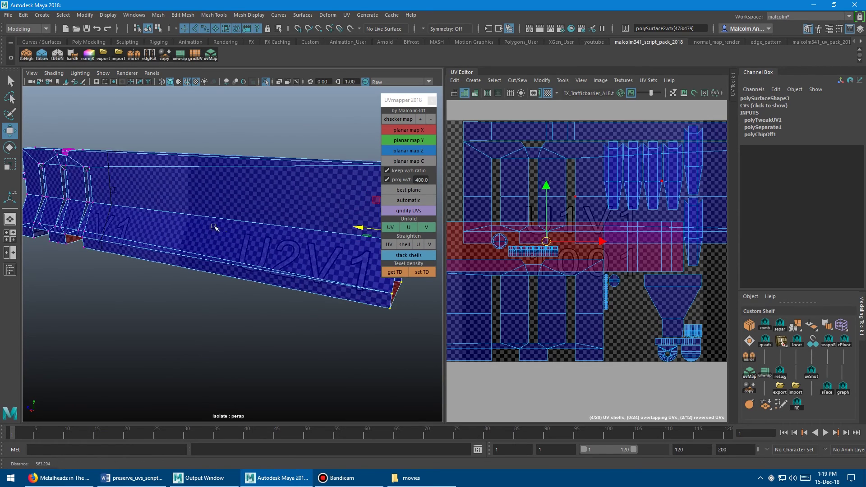
{"action": "middle_click_drag", "start_coordinate": [215, 226], "coordinate": [110, 215], "text": "alt"}
{"action": "left_click_drag", "start_coordinate": [110, 215], "coordinate": [251, 203], "text": "alt"}
{"action": "scroll", "coordinate": [261, 210], "scroll_direction": "up", "scroll_amount": 2}
{"action": "right_click_drag", "start_coordinate": [261, 210], "coordinate": [179, 201], "text": "alt"}
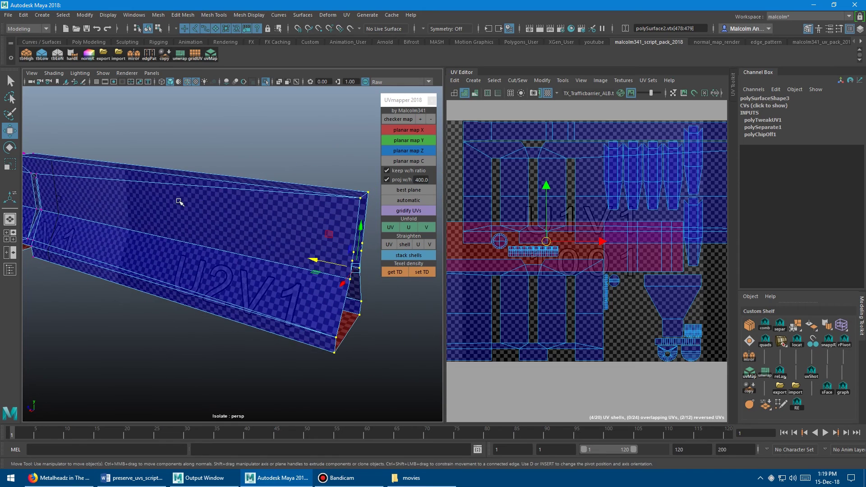
Return to object mode, select the separated end piece inside the stretched body and delete its history
{"action": "key", "text": "F8"}
{"action": "middle_click_drag", "start_coordinate": [117, 192], "coordinate": [187, 195], "text": "alt"}
{"action": "left_click", "coordinate": [188, 198]}
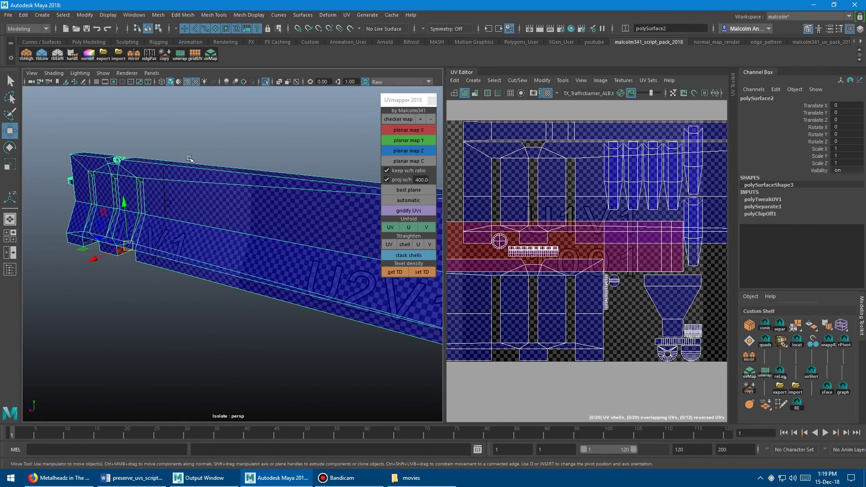
{"action": "left_click", "coordinate": [163, 174]}
{"action": "scroll", "coordinate": [198, 182], "scroll_direction": "down", "scroll_amount": 3}
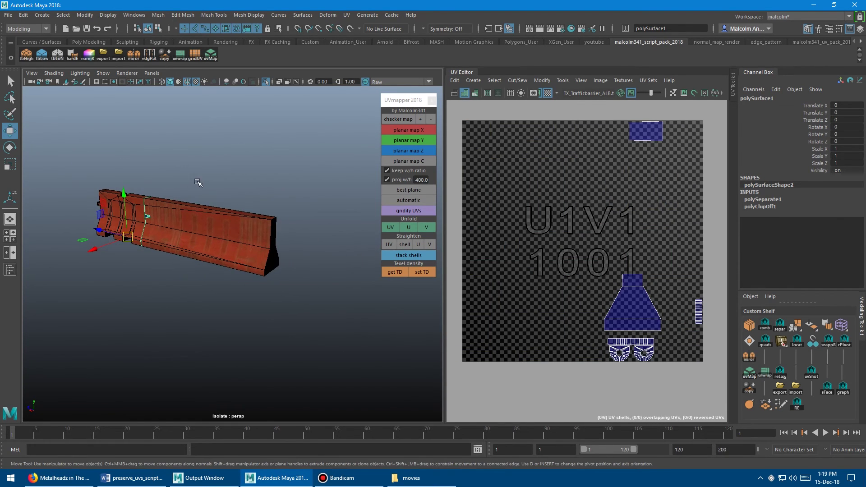
{"action": "key", "text": "alt+shift+d"}
Move the end piece along Z and snap it onto the stretched body's open end at Translate Z -300.124
{"action": "left_click_drag", "start_coordinate": [134, 219], "coordinate": [169, 228]}
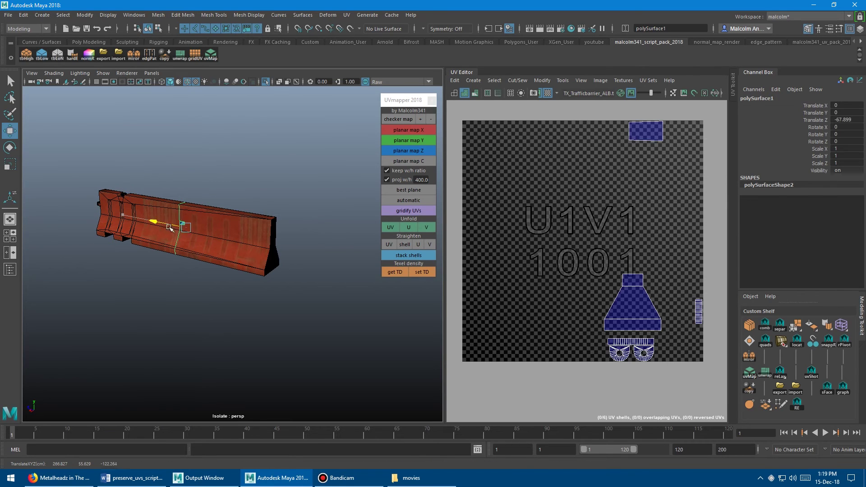
{"action": "key", "text": "f"}
{"action": "left_click_drag", "start_coordinate": [139, 150], "coordinate": [244, 156], "text": "alt"}
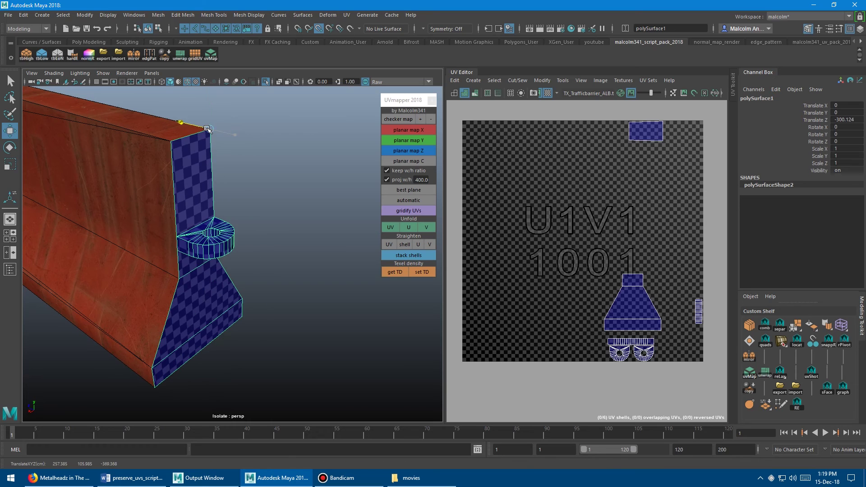
{"action": "left_click", "coordinate": [251, 178]}
Select both barrier pieces and examine the checker pattern across the joined end and the extended UV layout
{"action": "left_click", "coordinate": [141, 164]}
{"action": "left_click", "coordinate": [187, 182], "text": "shift"}
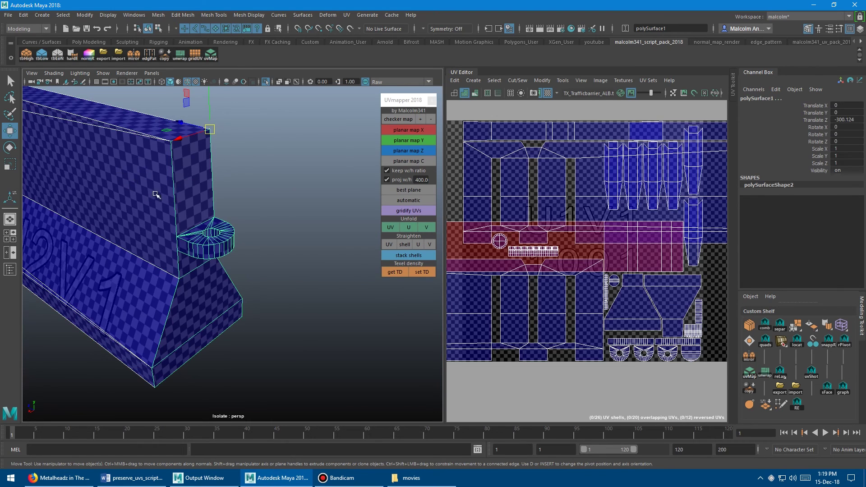
{"action": "left_click_drag", "start_coordinate": [156, 194], "coordinate": [187, 197], "text": "alt"}
{"action": "scroll", "coordinate": [505, 245], "scroll_direction": "down", "scroll_amount": 5}
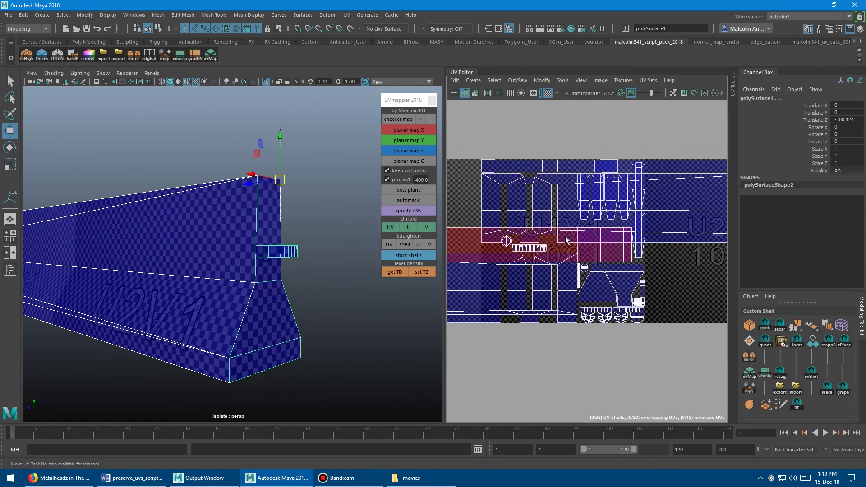
{"action": "middle_click_drag", "start_coordinate": [573, 240], "coordinate": [690, 210], "text": "alt"}
{"action": "left_click_drag", "start_coordinate": [267, 244], "coordinate": [298, 222], "text": "alt"}
{"action": "middle_click_drag", "start_coordinate": [711, 219], "coordinate": [538, 242], "text": "alt"}
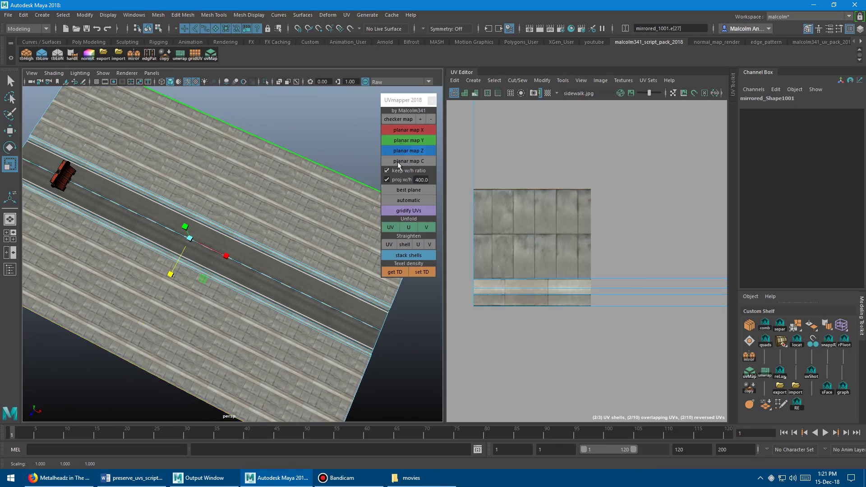
Turn on the UVmapper checker map for the road mesh and lower the checker setting to 1
{"action": "left_click", "coordinate": [398, 119]}
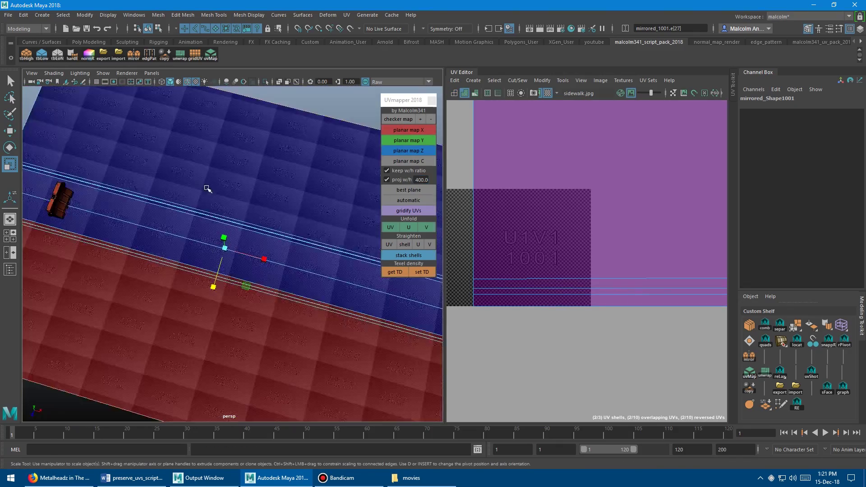
{"action": "left_click", "coordinate": [430, 120]}
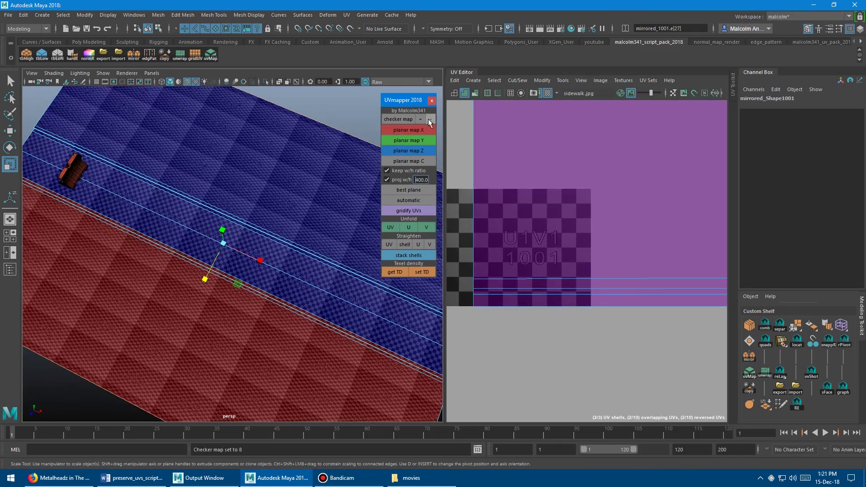
{"action": "scroll", "coordinate": [225, 253], "scroll_direction": "down", "scroll_amount": 5}
{"action": "left_click", "coordinate": [431, 119]}
{"action": "left_click_drag", "start_coordinate": [253, 252], "coordinate": [199, 252], "text": "alt"}
{"action": "left_click_drag", "start_coordinate": [194, 271], "coordinate": [162, 292]}
{"action": "left_click", "coordinate": [433, 119]}
{"action": "left_click", "coordinate": [433, 117]}
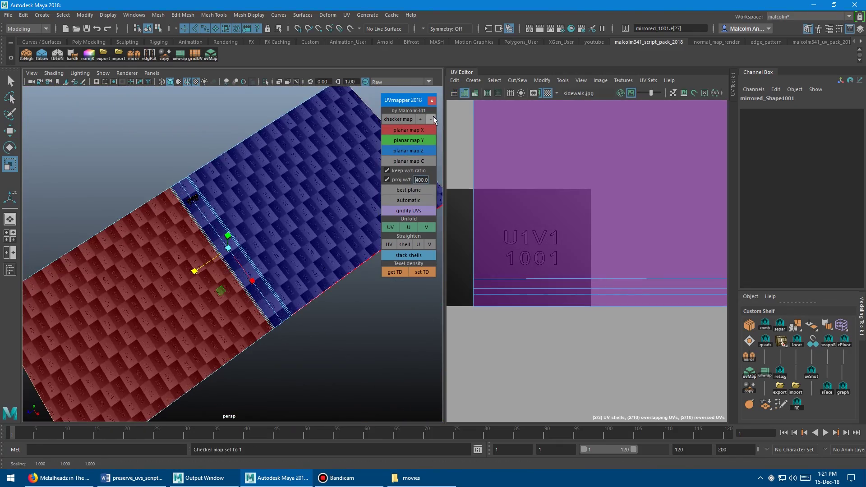